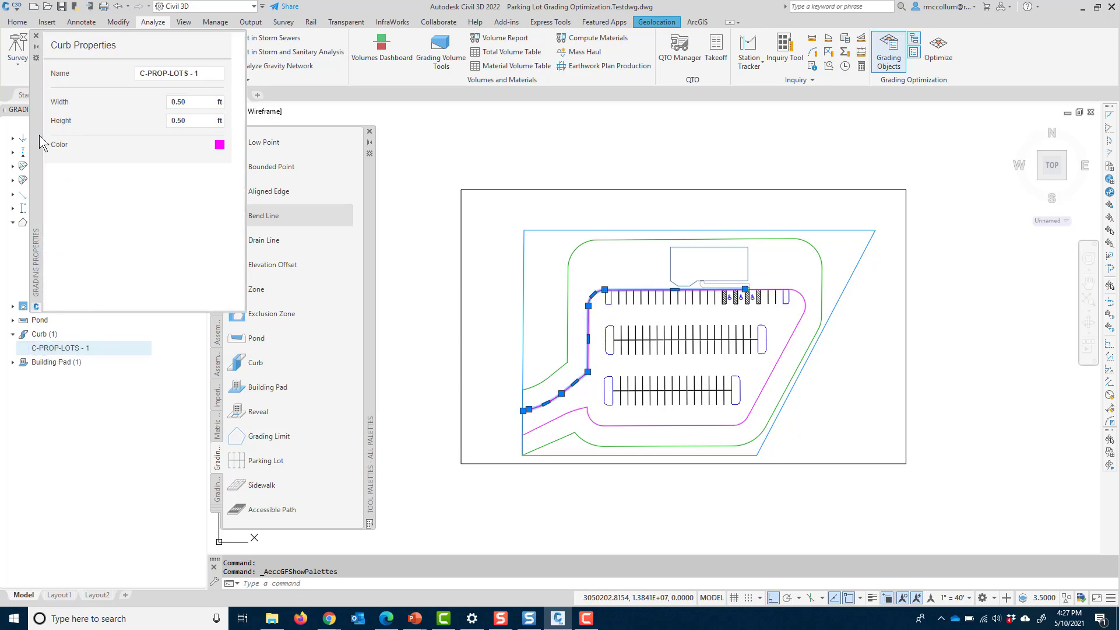
- Close the properties of the existing curb and clear its selection
drag(39, 134, 264, 155)
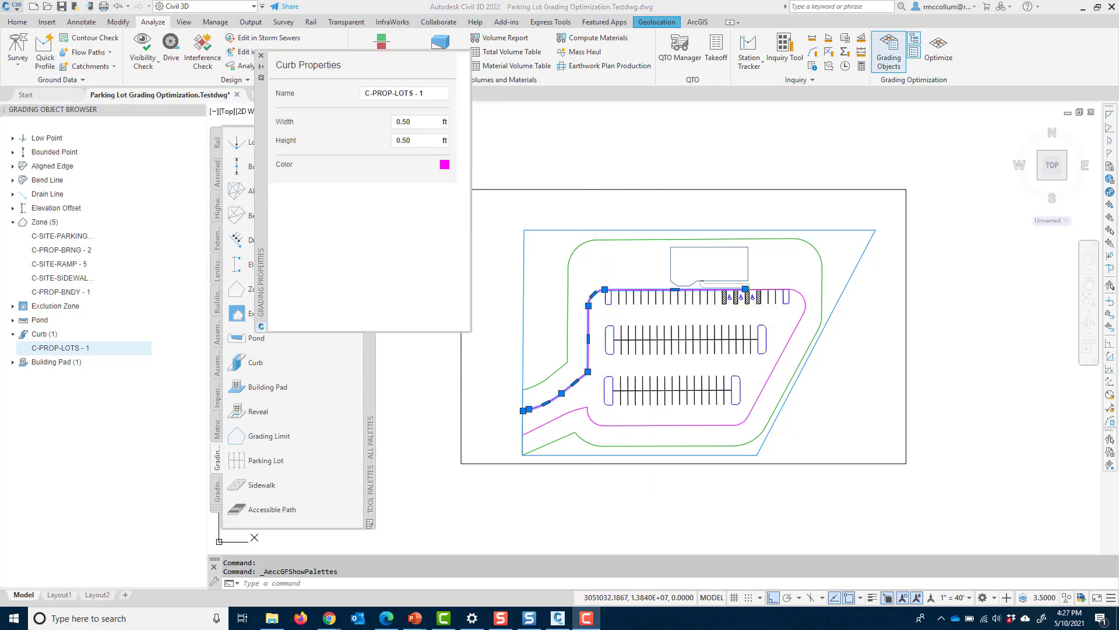
click(261, 56)
key(Escape)
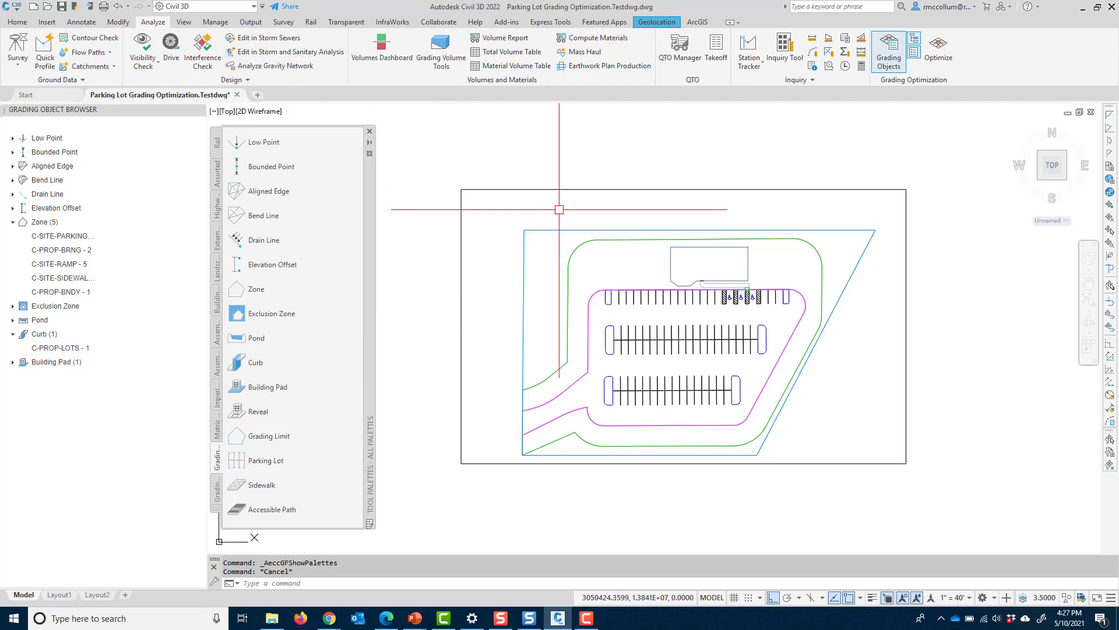
click(569, 229)
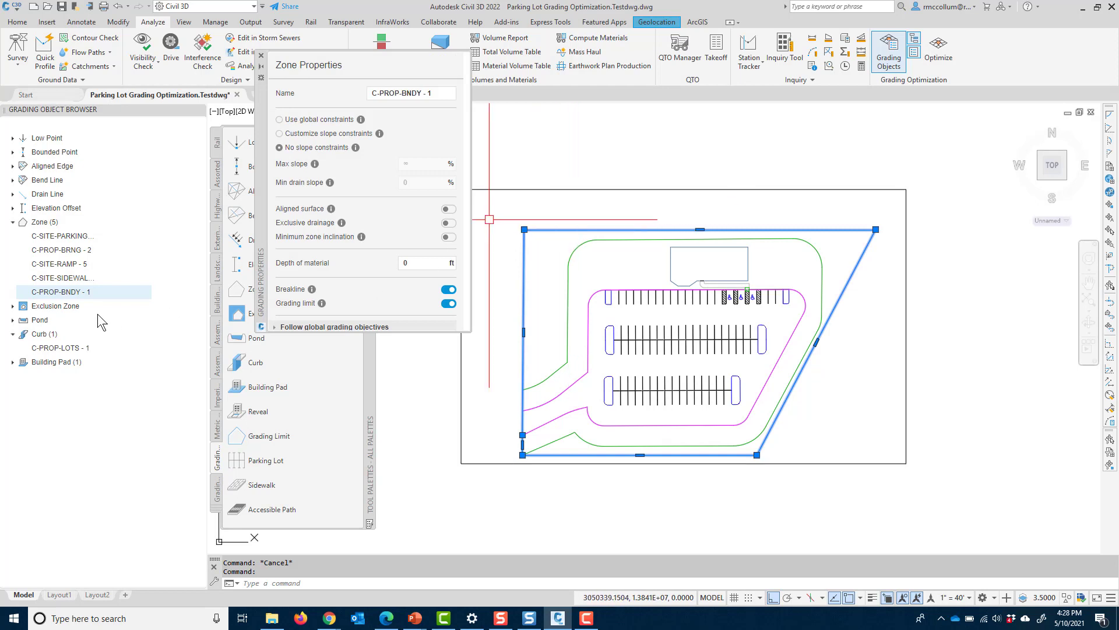
drag(264, 200, 340, 197)
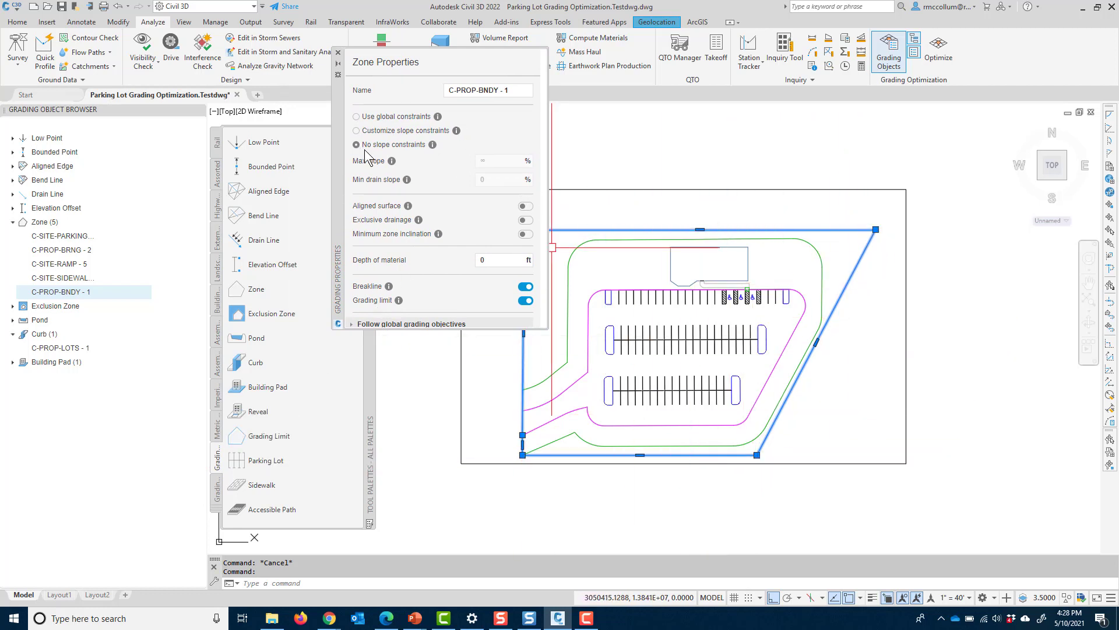
click(523, 92)
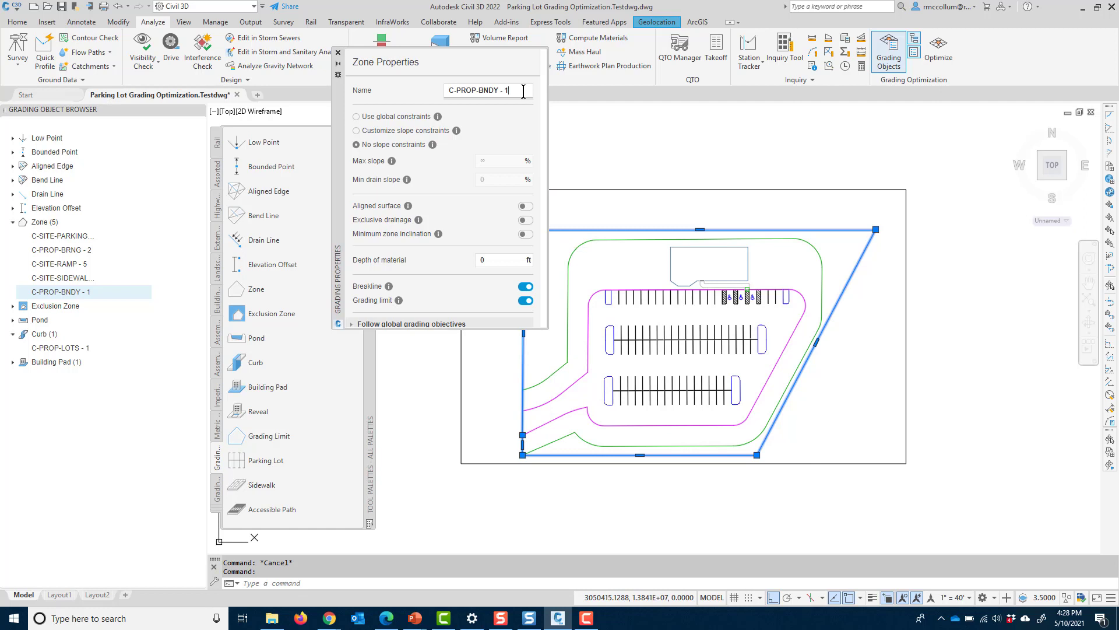
drag(512, 91, 303, 99)
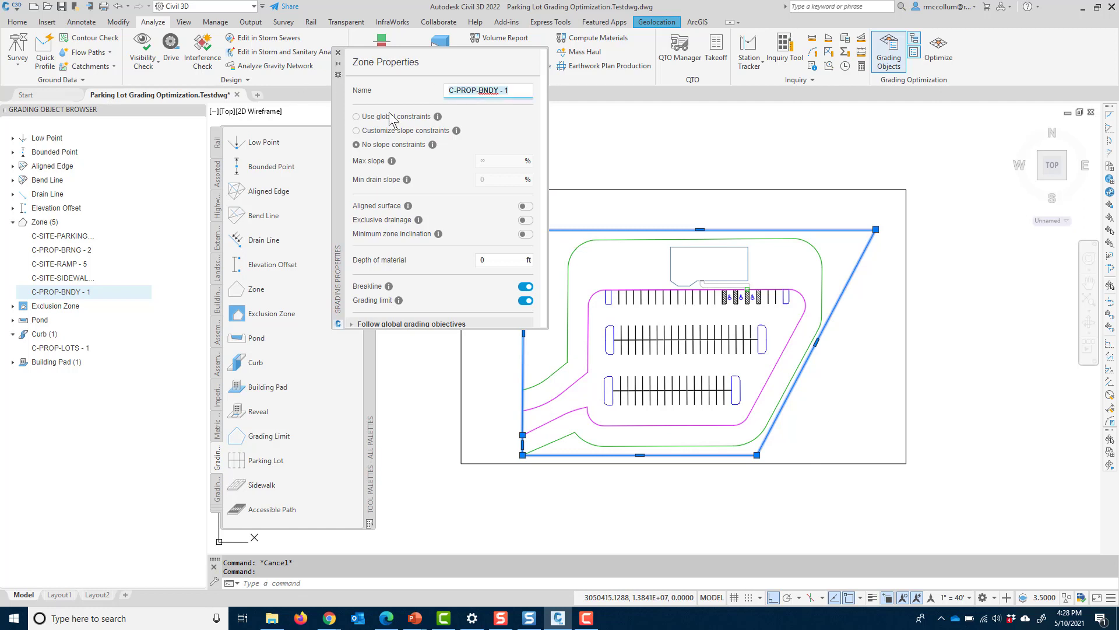
right_click(682, 155)
key(Escape)
key(Escape)
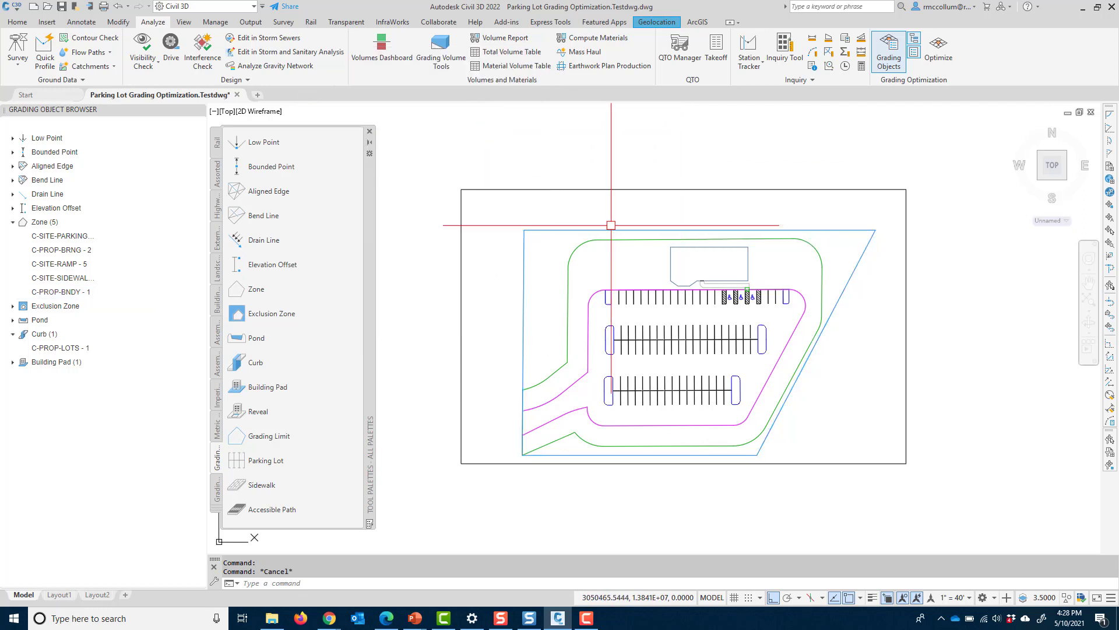
- Rename the zone on the outer property boundary as "Outer Grading Limit"
click(572, 232)
drag(523, 92, 426, 94)
text(G)
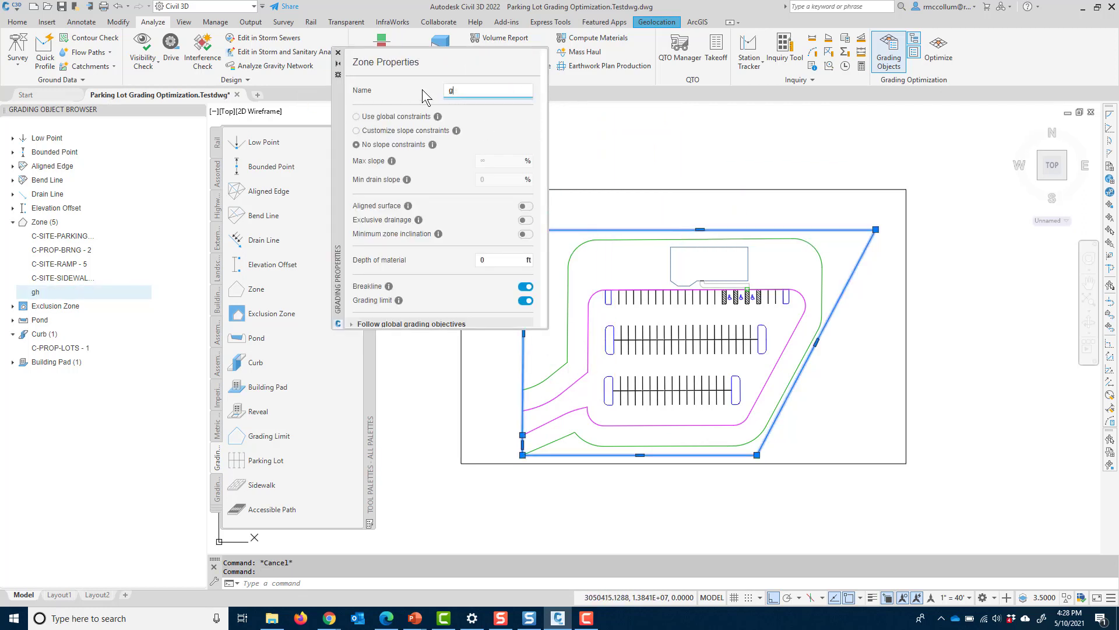
text(rading)
key(BackSpace)
key(BackSpace)
key(BackSpace)
key(BackSpace)
key(BackSpace)
key(BackSpace)
key(BackSpace)
text(Outer Grading Lim)
click(673, 153)
key(Escape)
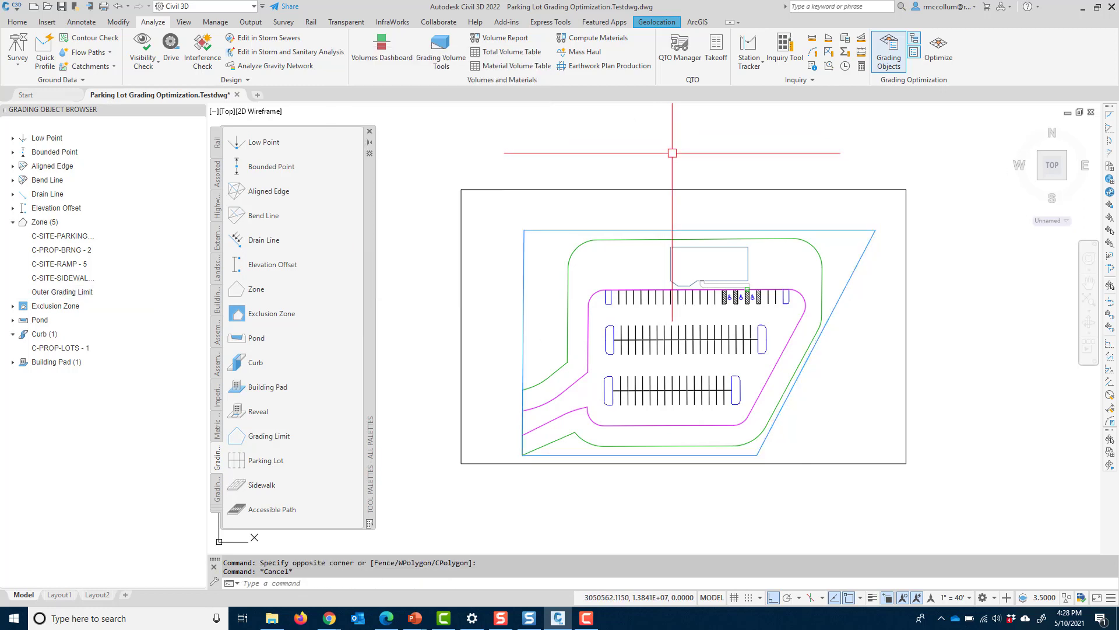
- Review the grading properties of the green C-PROP-BRNG zone, the parking lot zone and the existing curb
click(589, 238)
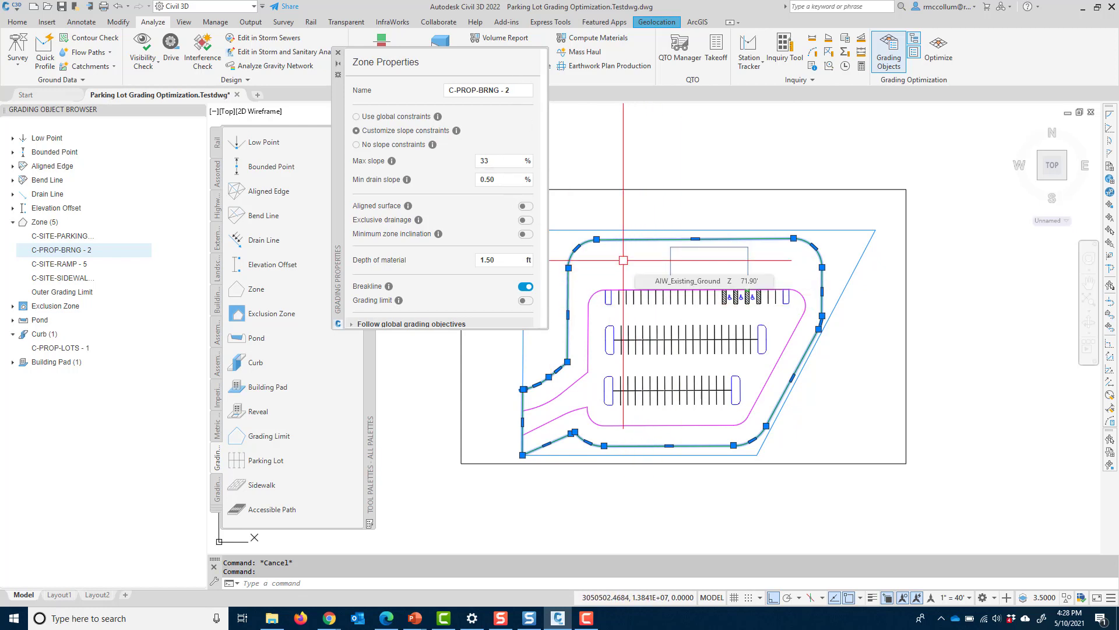
key(Escape)
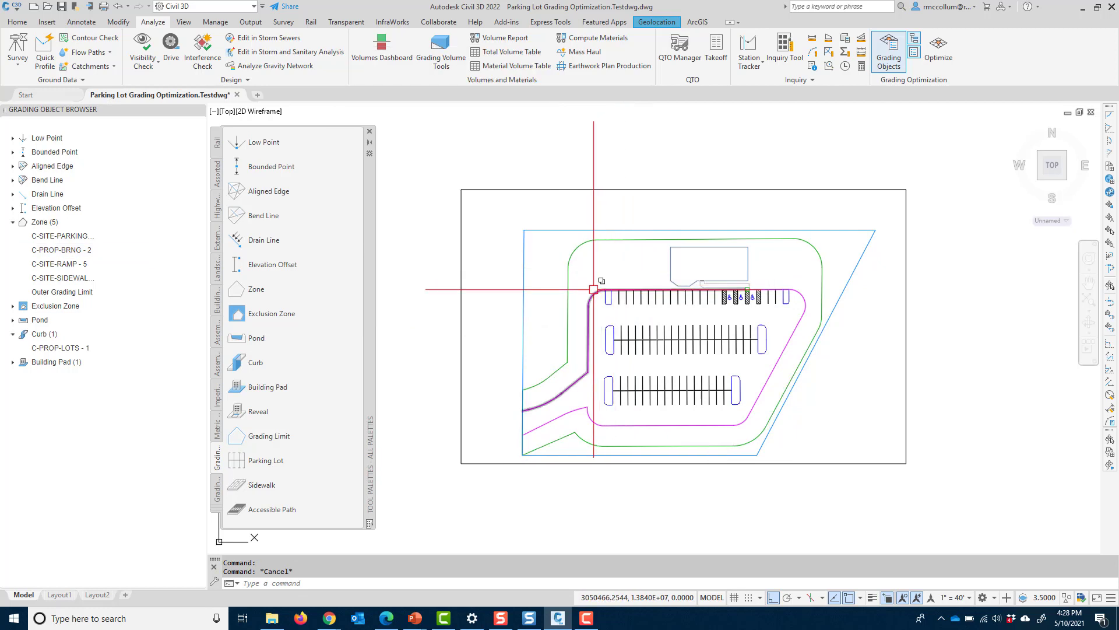
click(593, 289)
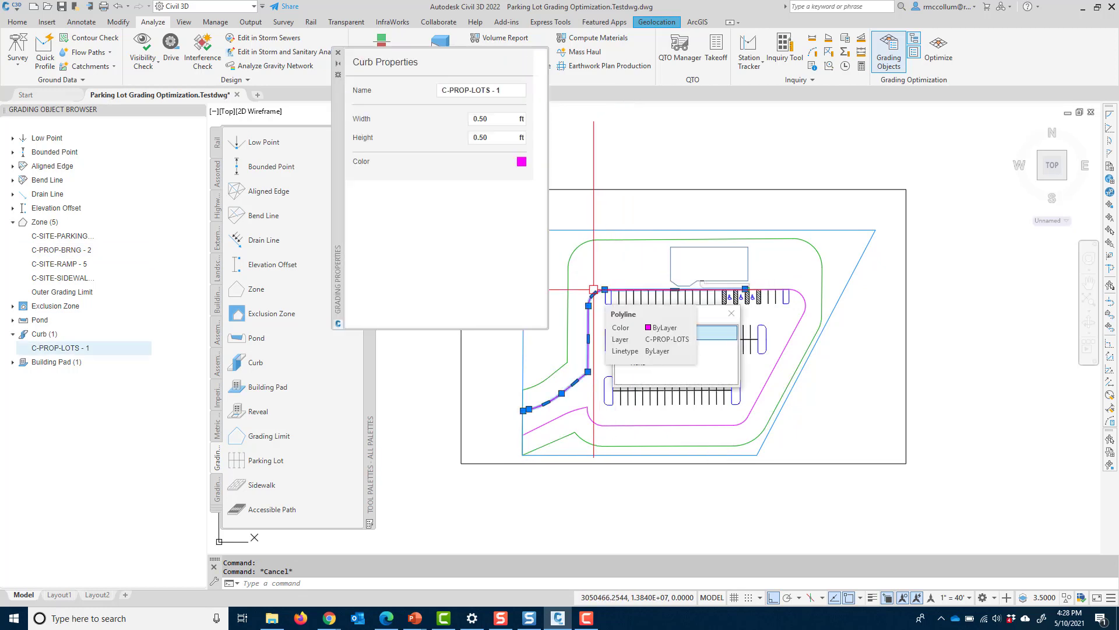
click(641, 348)
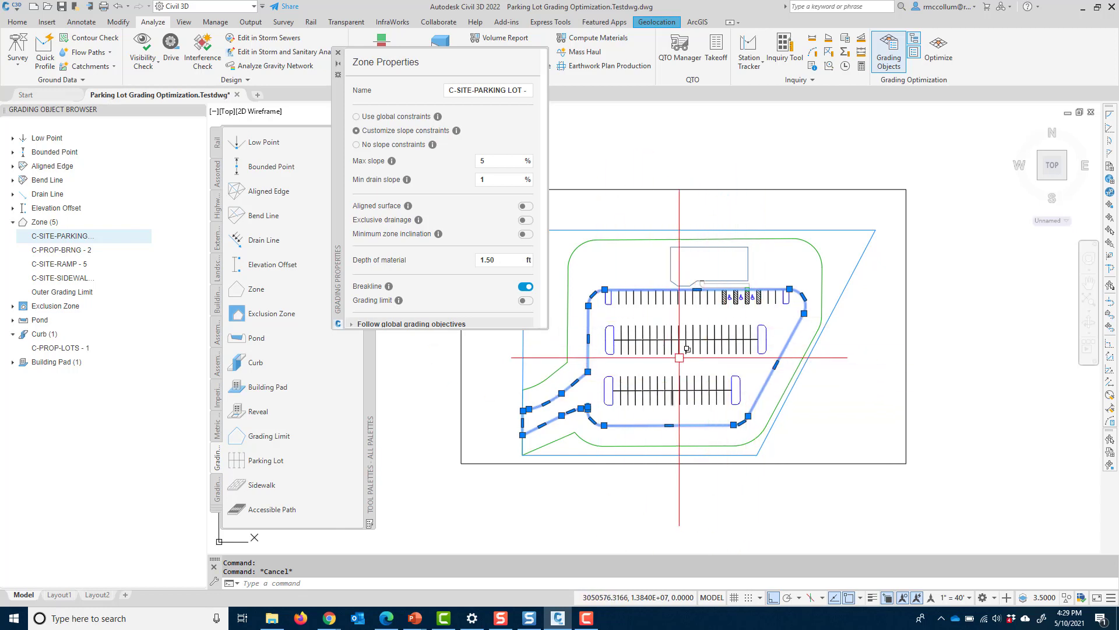
key(Escape)
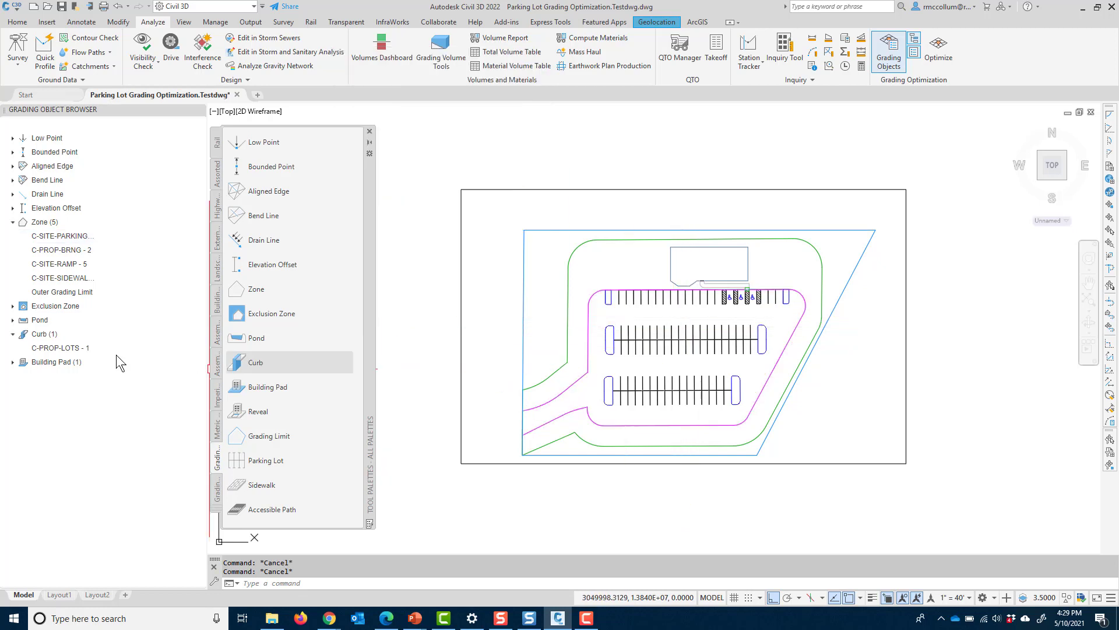
click(53, 348)
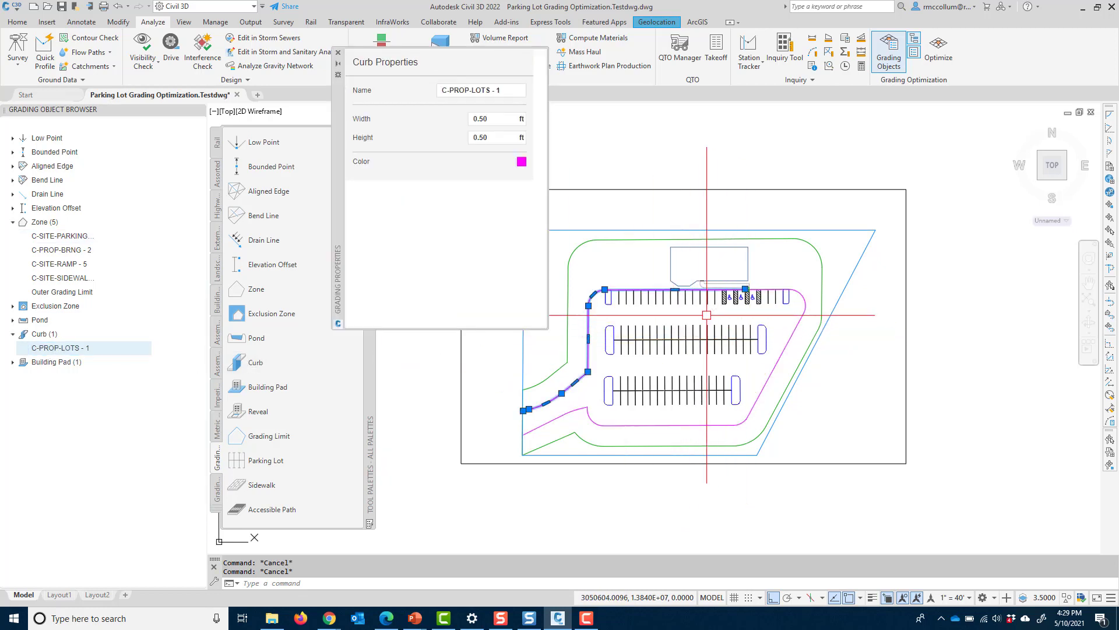
key(Escape)
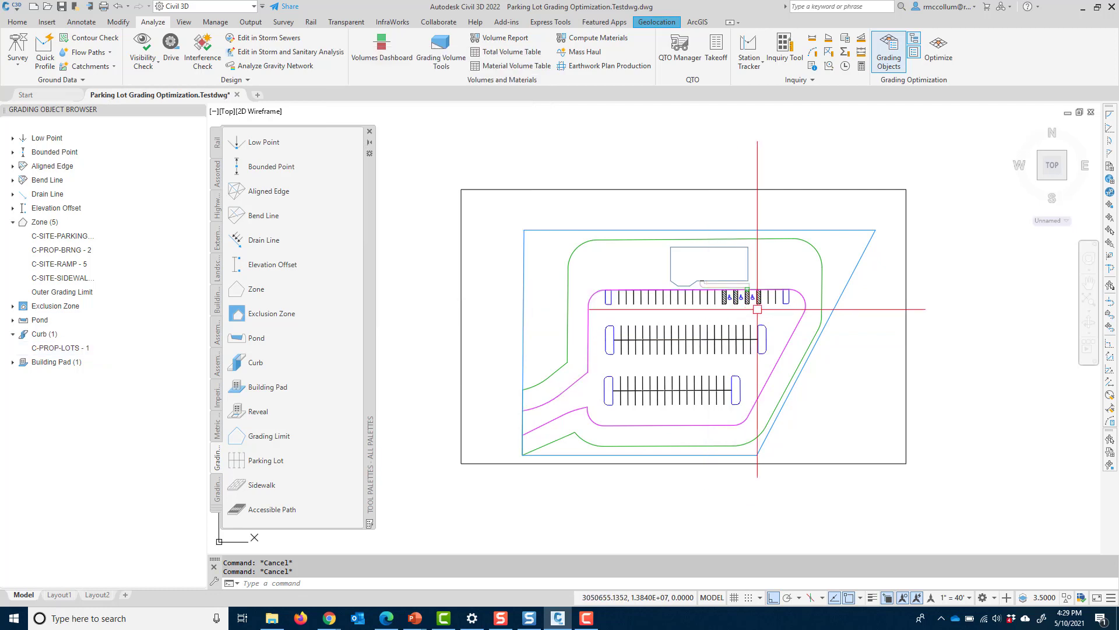
- Set the magenta polyline along the east side of the parking lot as a Curb grading object
scroll(803, 300, up, 6)
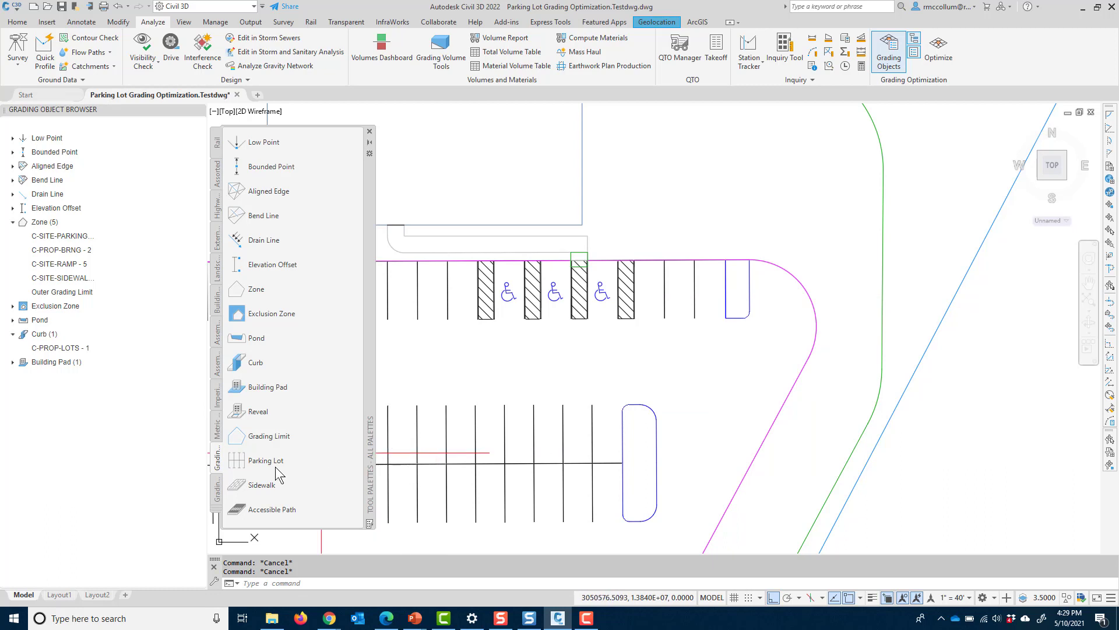
click(260, 362)
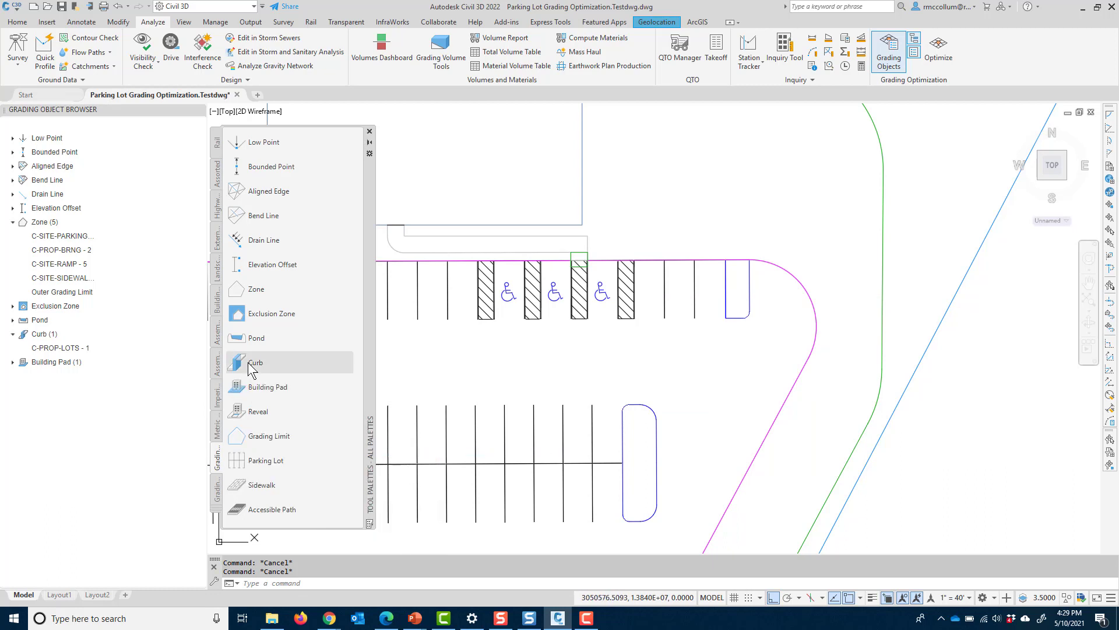
click(816, 286)
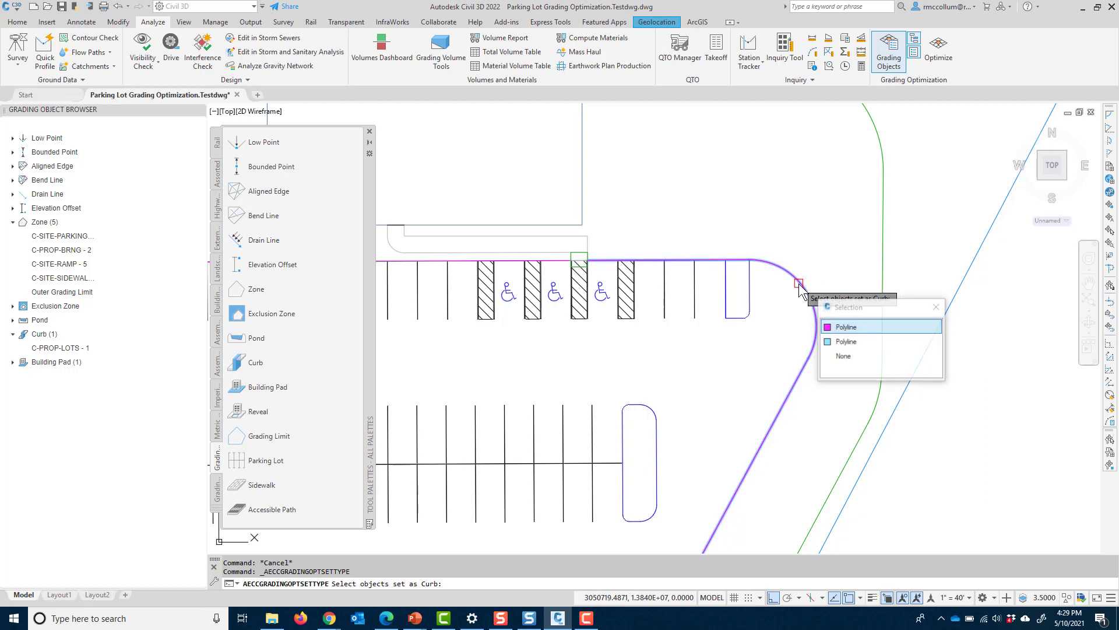
click(866, 326)
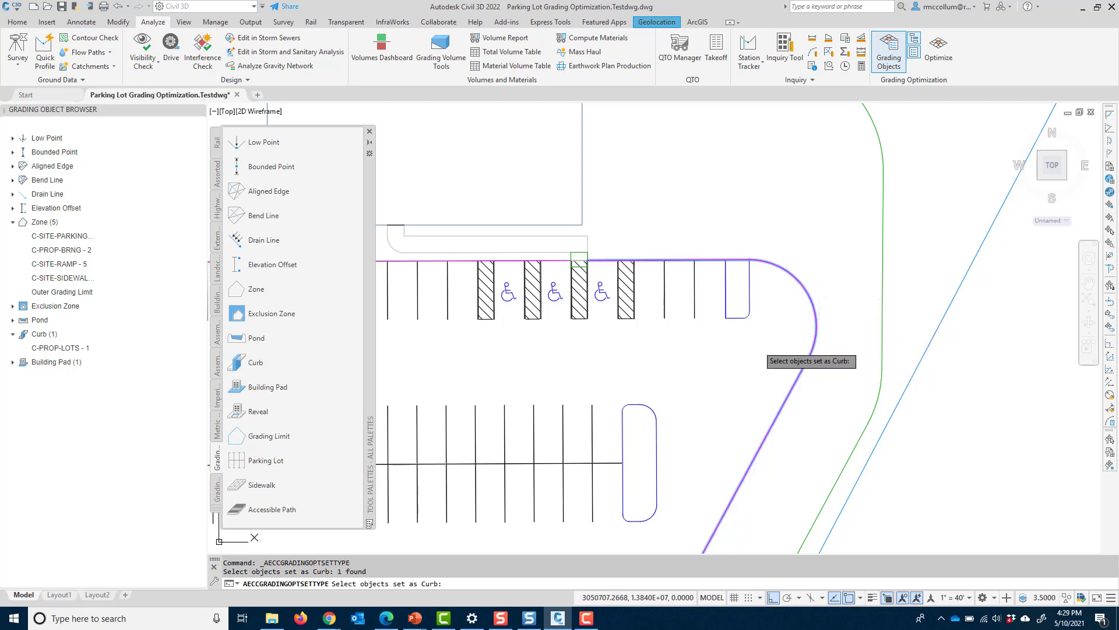
key(Return)
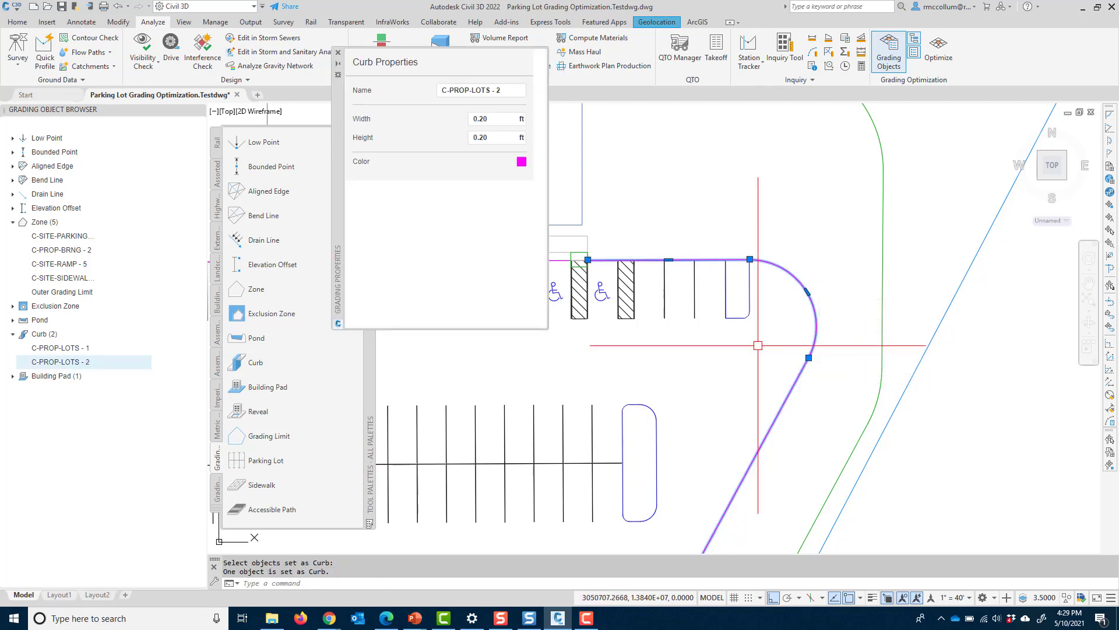
click(506, 119)
key(BackSpace)
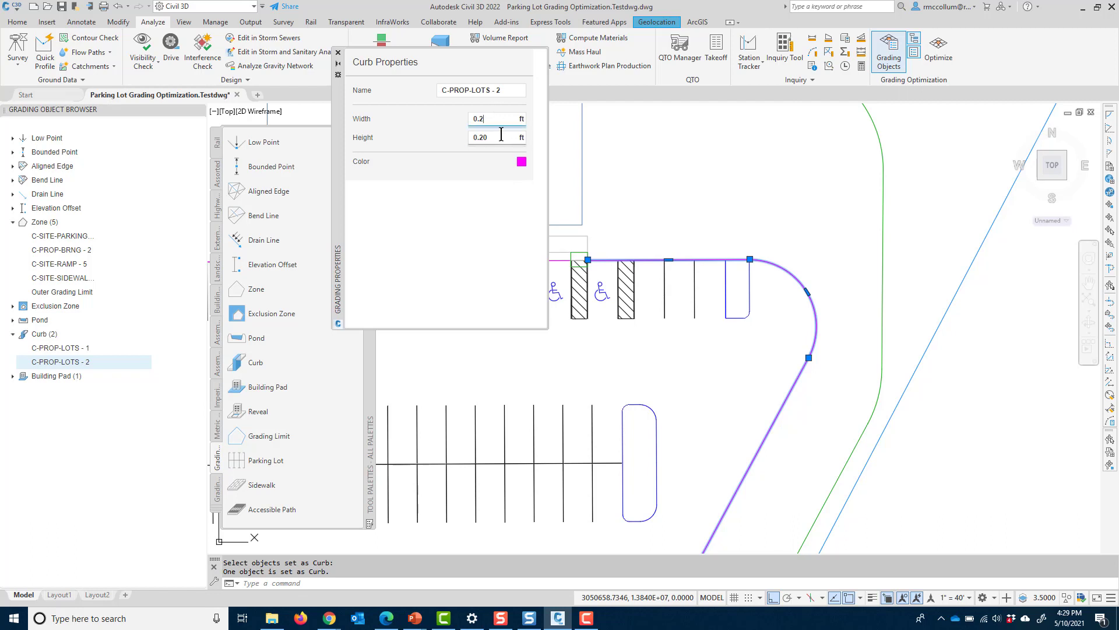
click(338, 53)
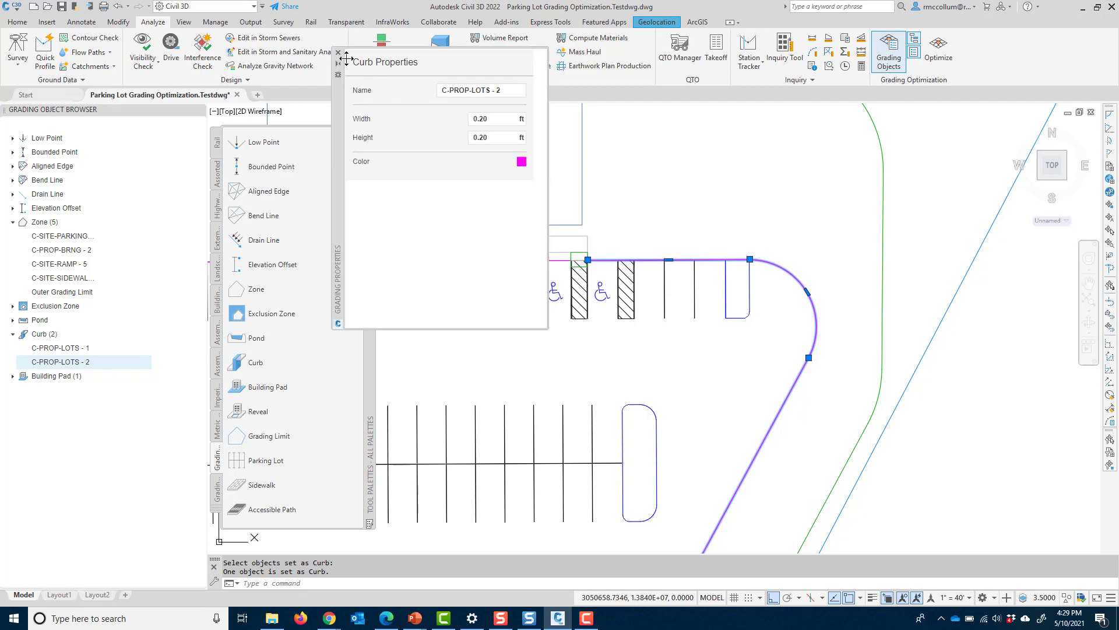
click(339, 53)
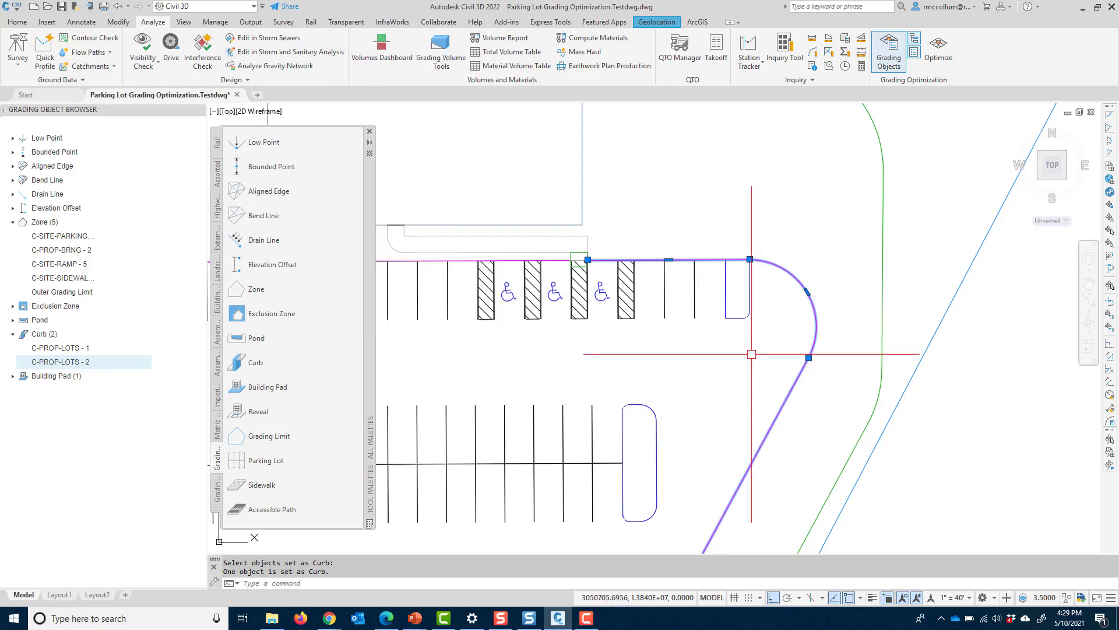
- Set the default width and height of the Curb tool to 0.50 ft each
right_click(258, 366)
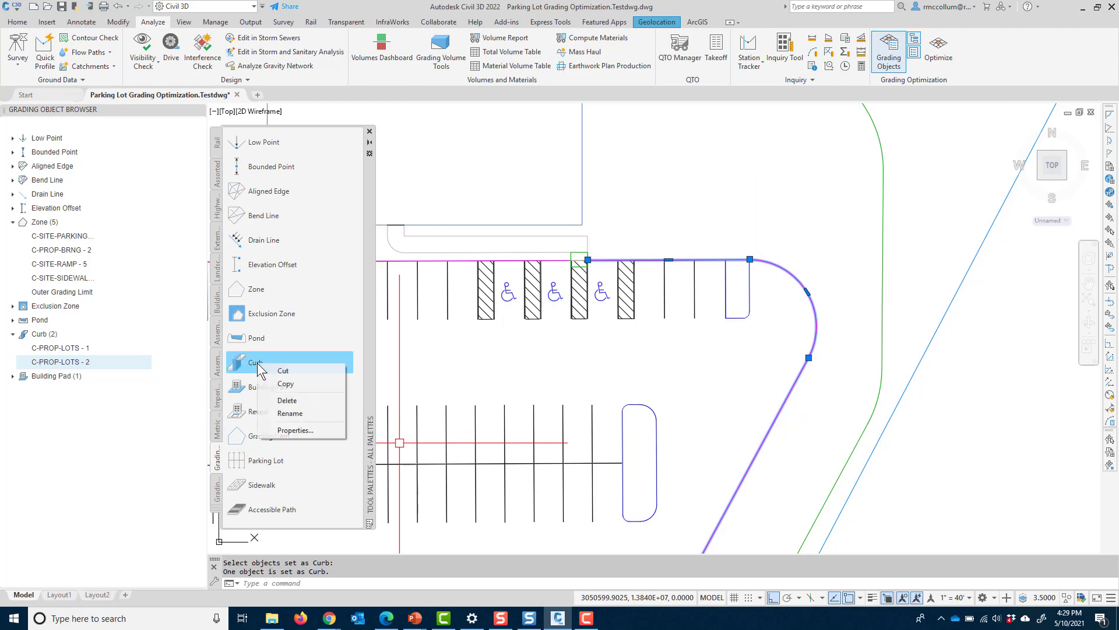
click(302, 431)
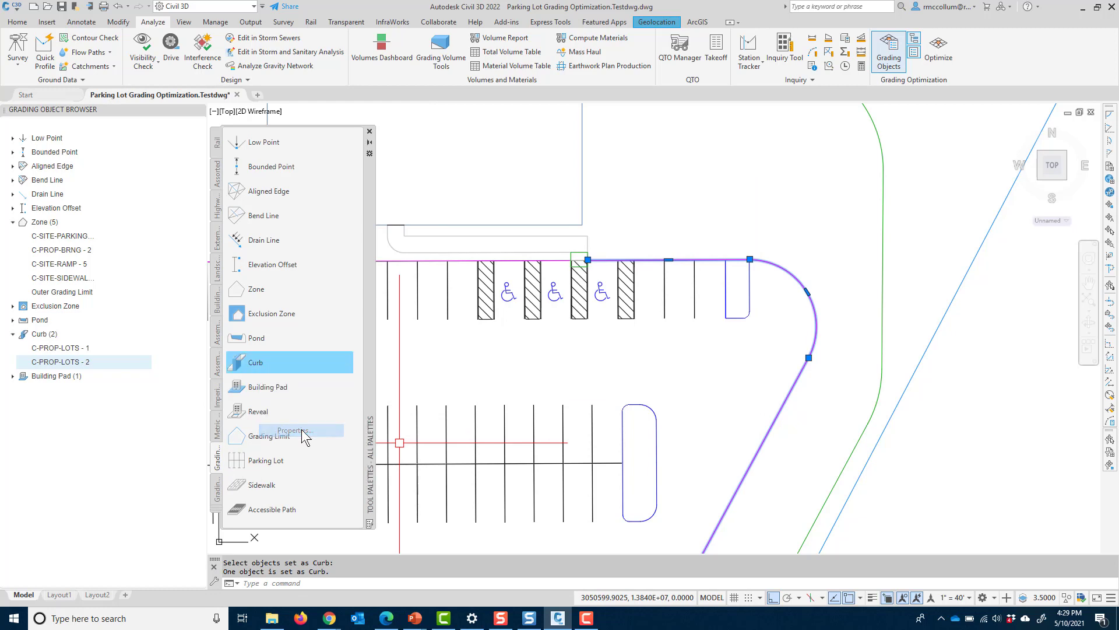
click(586, 274)
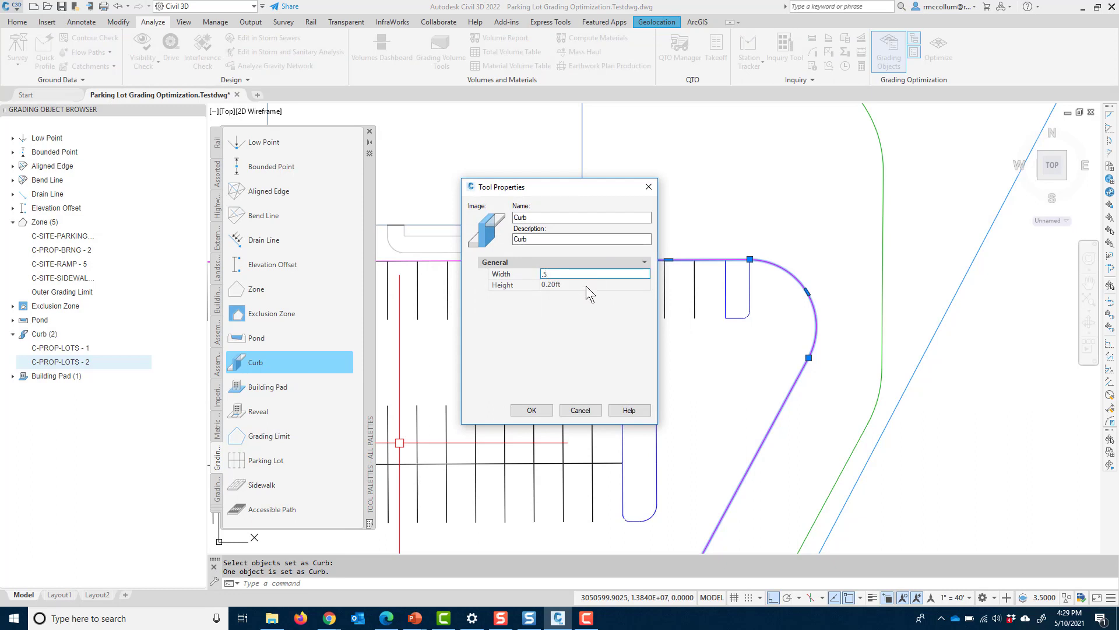
click(585, 284)
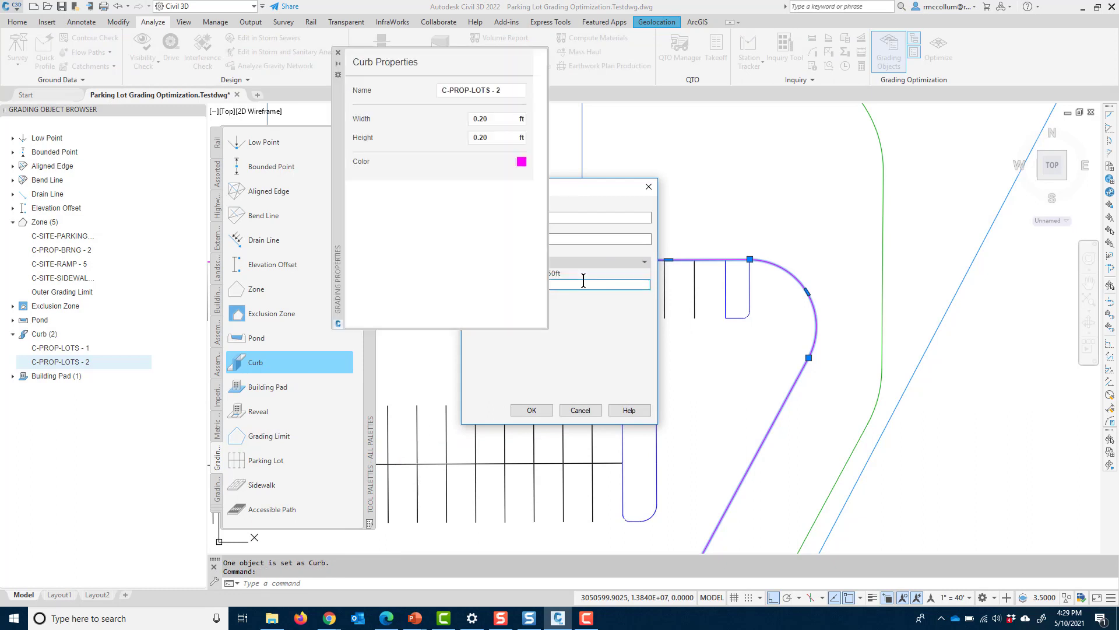
drag(616, 179, 762, 176)
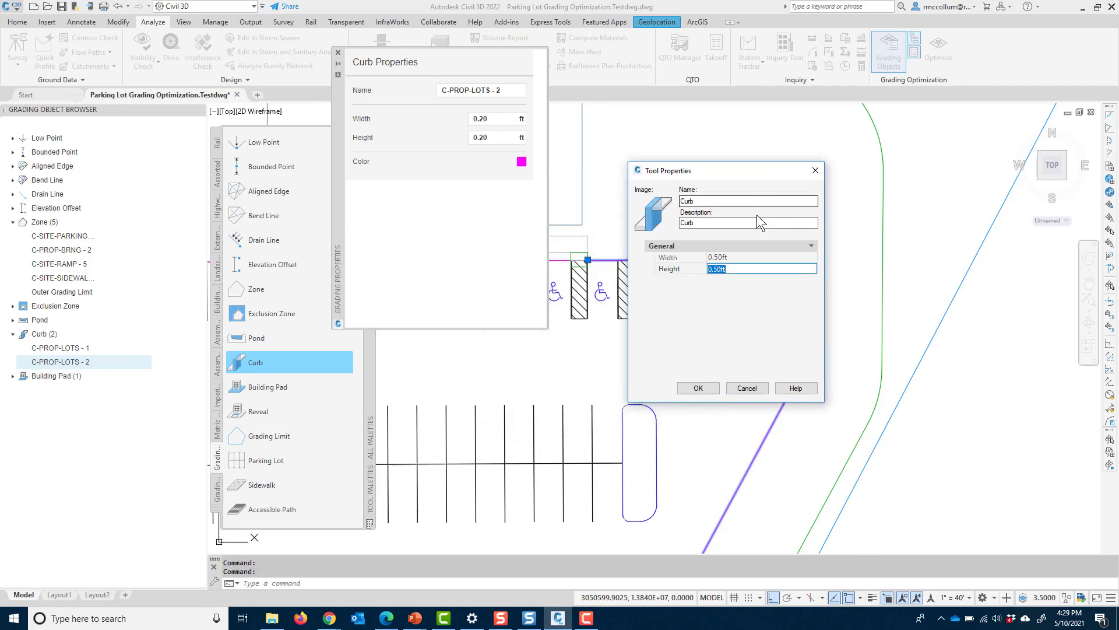
click(696, 389)
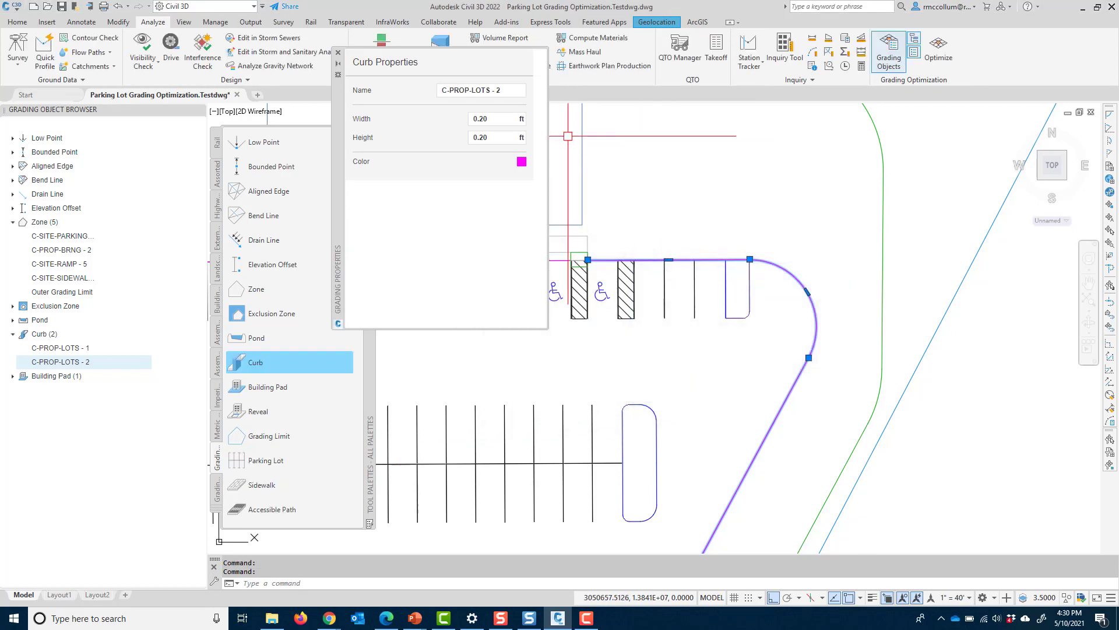
- Set the width and height of the second parking lot curb to 0.5 ft each
click(499, 119)
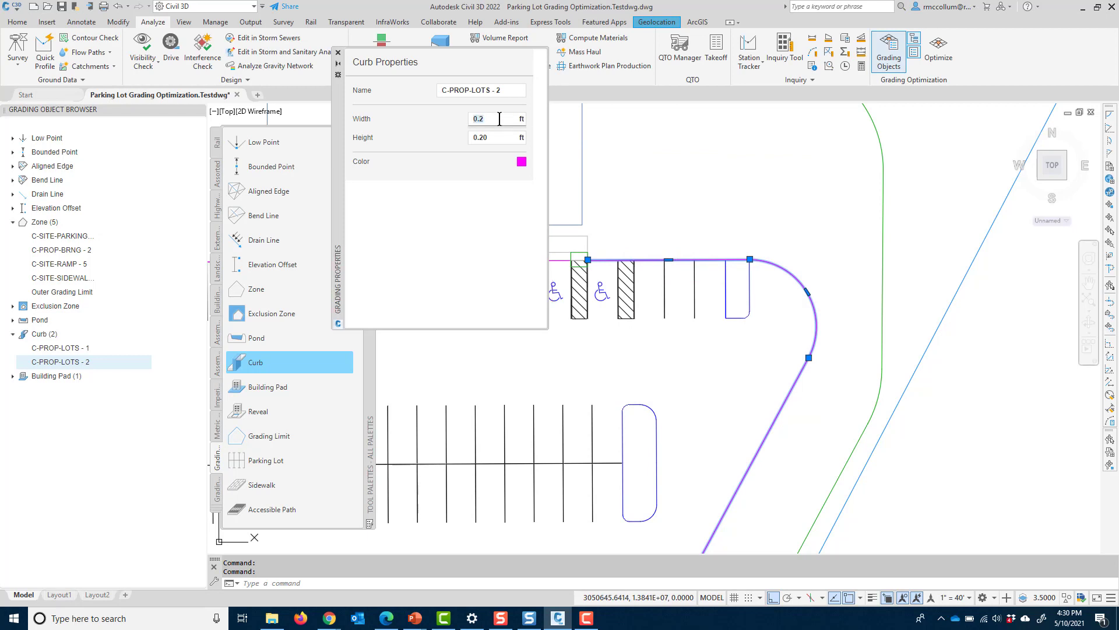
text(0.5)
click(496, 137)
text(0.5)
click(707, 350)
- Freeze the Bays layer and the other parking stall markings so only the curbs and islands stay displayed in the lot
scroll(708, 368, down, 2)
scroll(707, 367, down, 2)
middle_drag(707, 367, 763, 313)
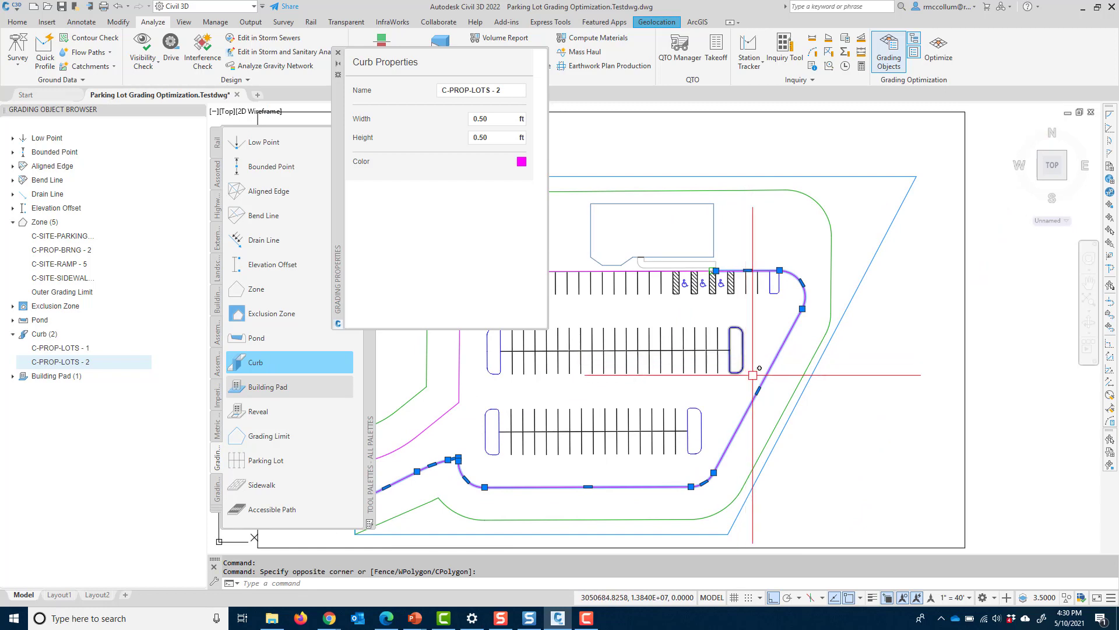
scroll(752, 375, up, 2)
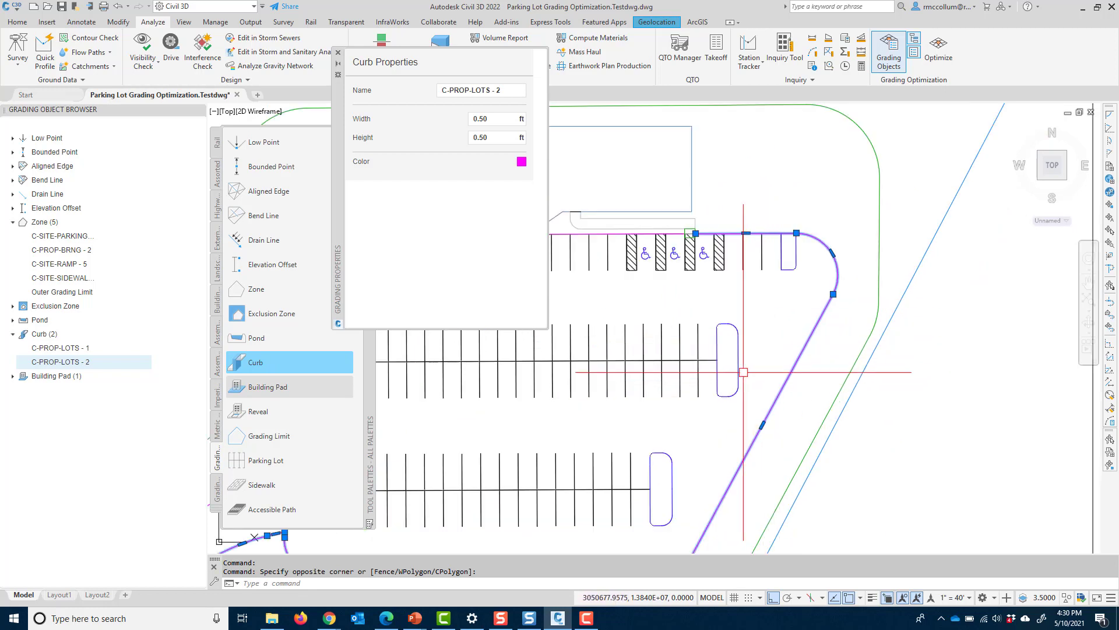
click(337, 58)
middle_drag(488, 300, 600, 243)
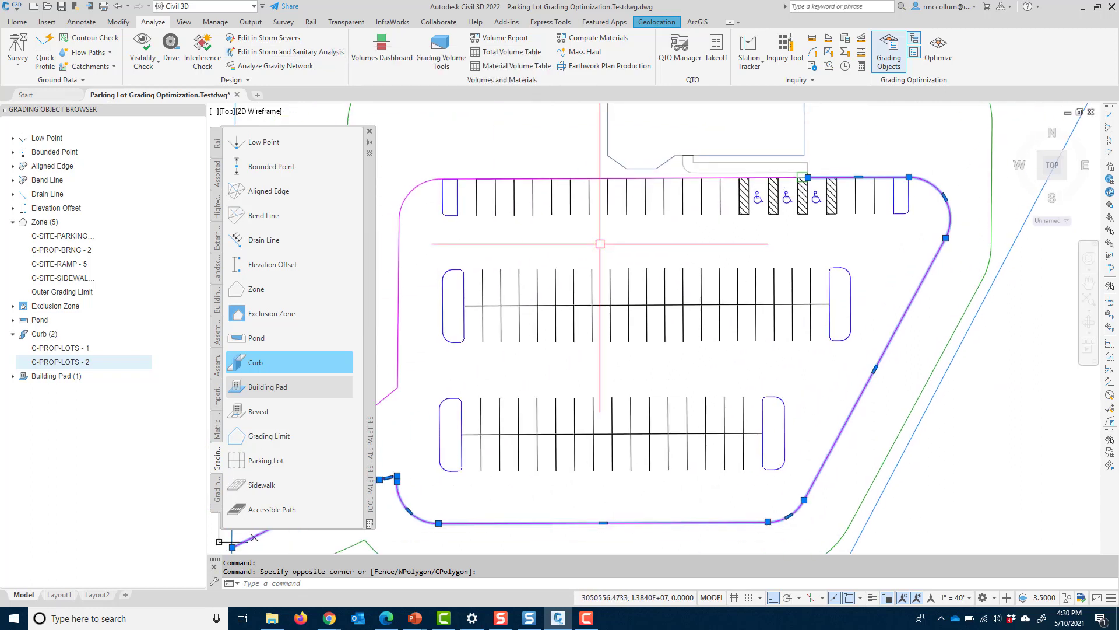
text(LAYFRZ)
key(Return)
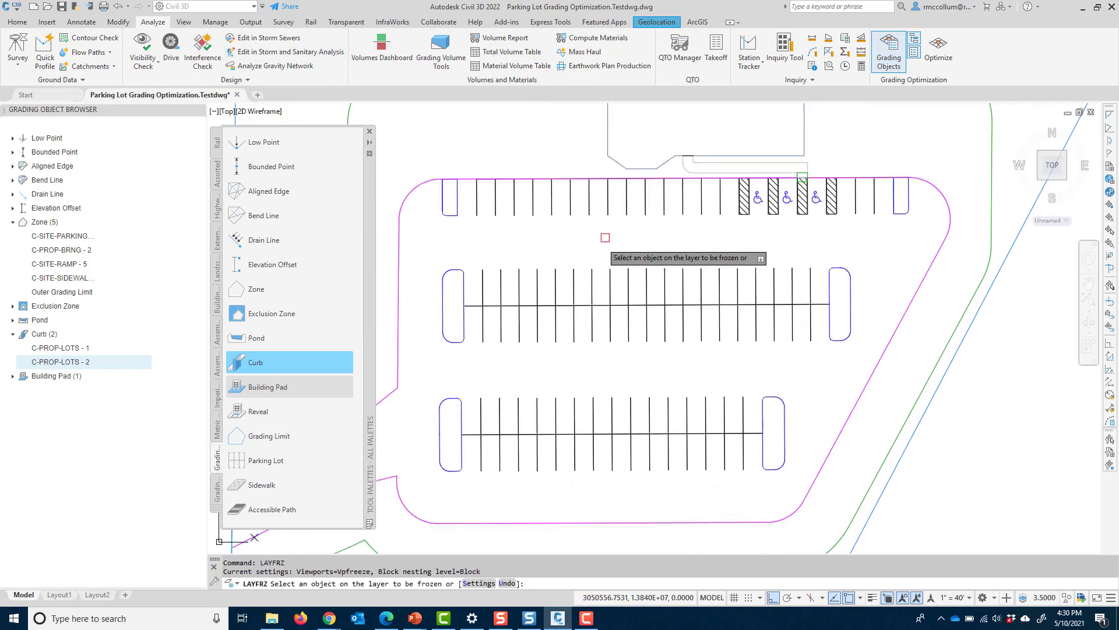
click(607, 269)
right_click(628, 312)
click(656, 340)
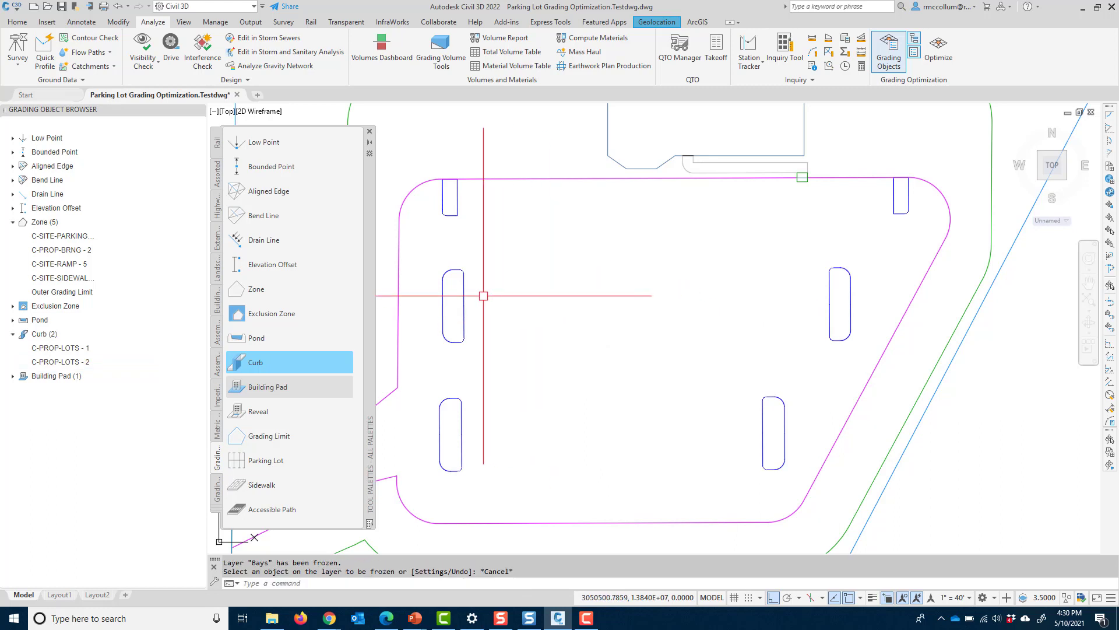
- Set the four freestanding parking islands as Curb grading objects
click(259, 362)
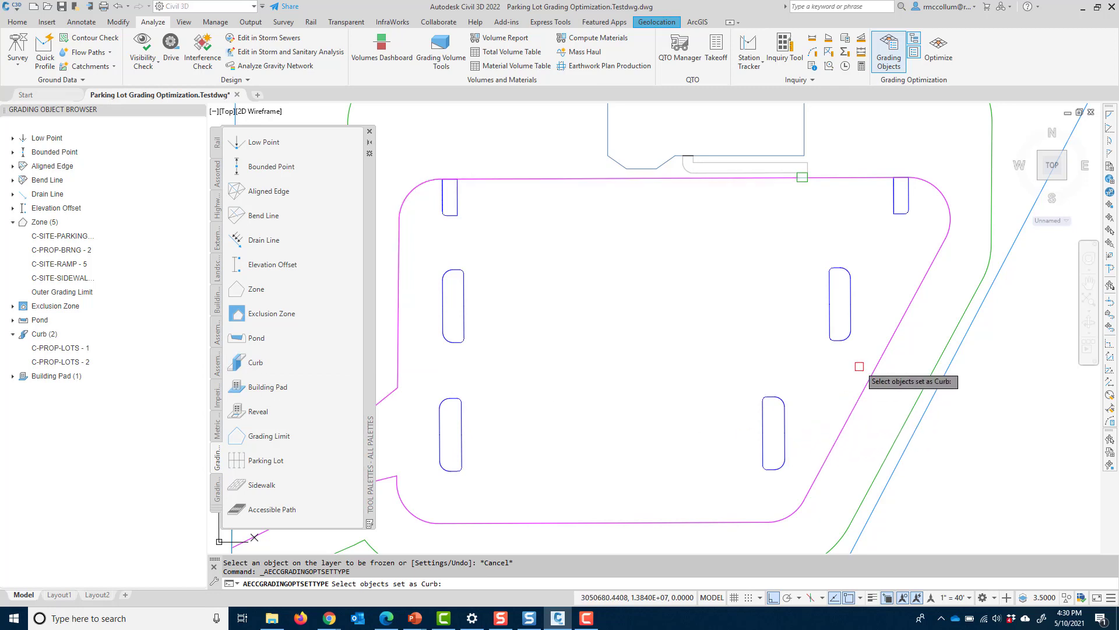
click(861, 338)
click(434, 274)
click(801, 449)
click(441, 373)
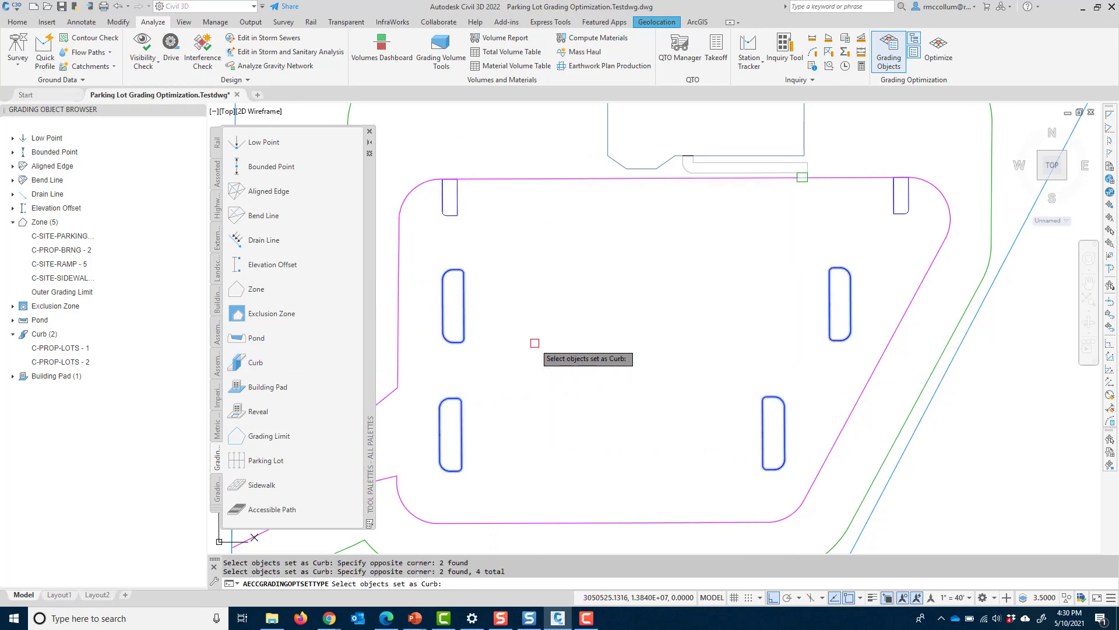
key(Return)
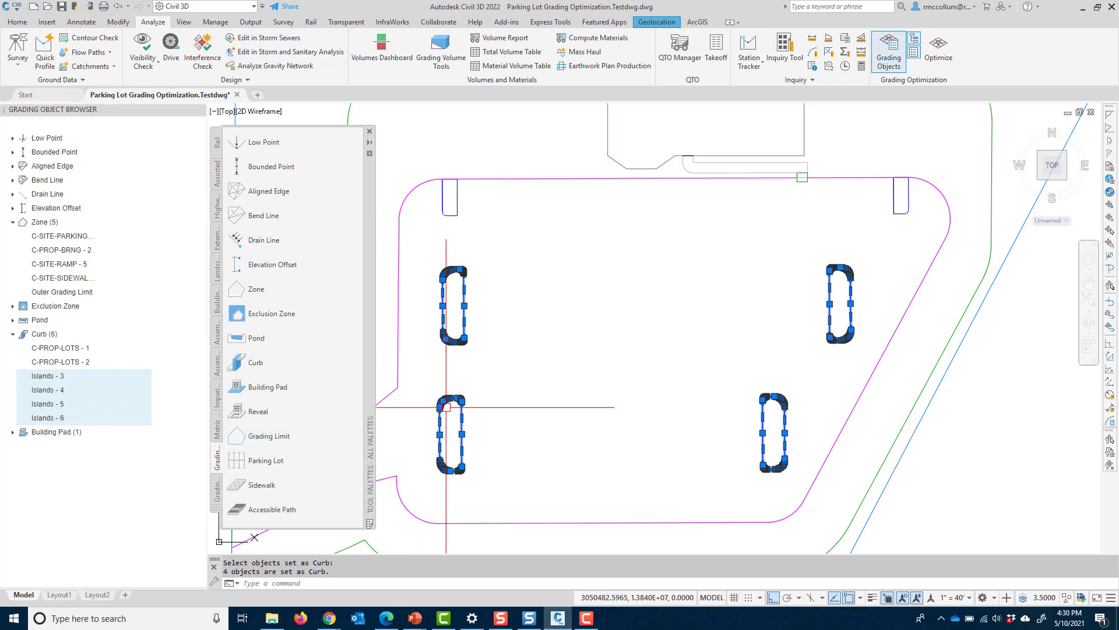
key(Escape)
- Review the curb width and height of the southwest parking island
click(465, 411)
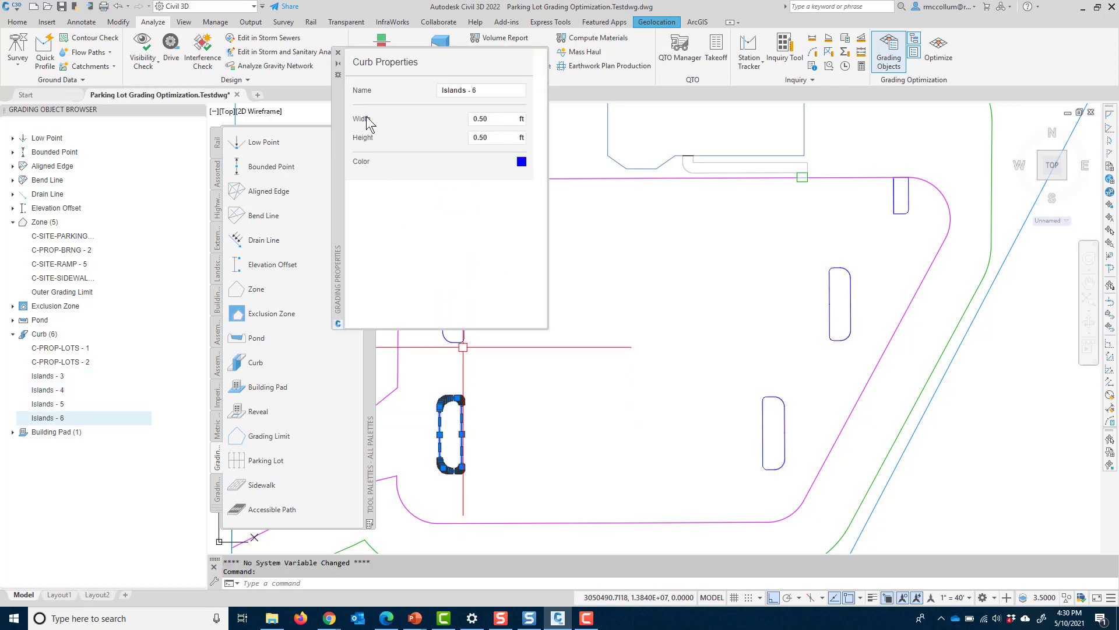
click(338, 54)
scroll(577, 372, down, 5)
key(Escape)
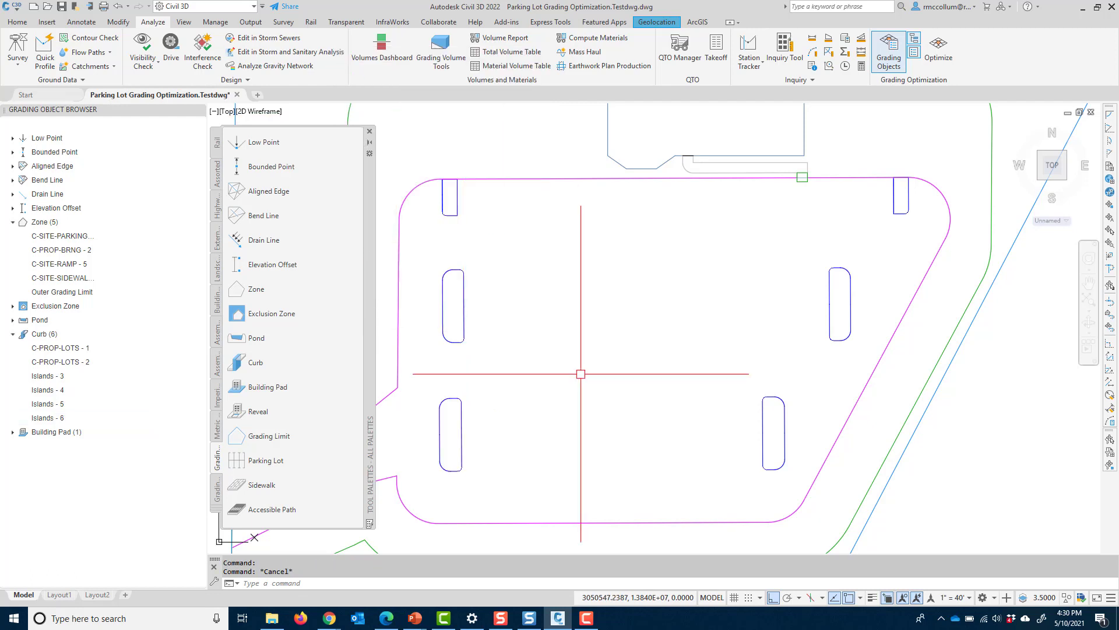
- Review the slope and inclination properties of the sidewalk zone in front of the building
scroll(576, 372, up, 2)
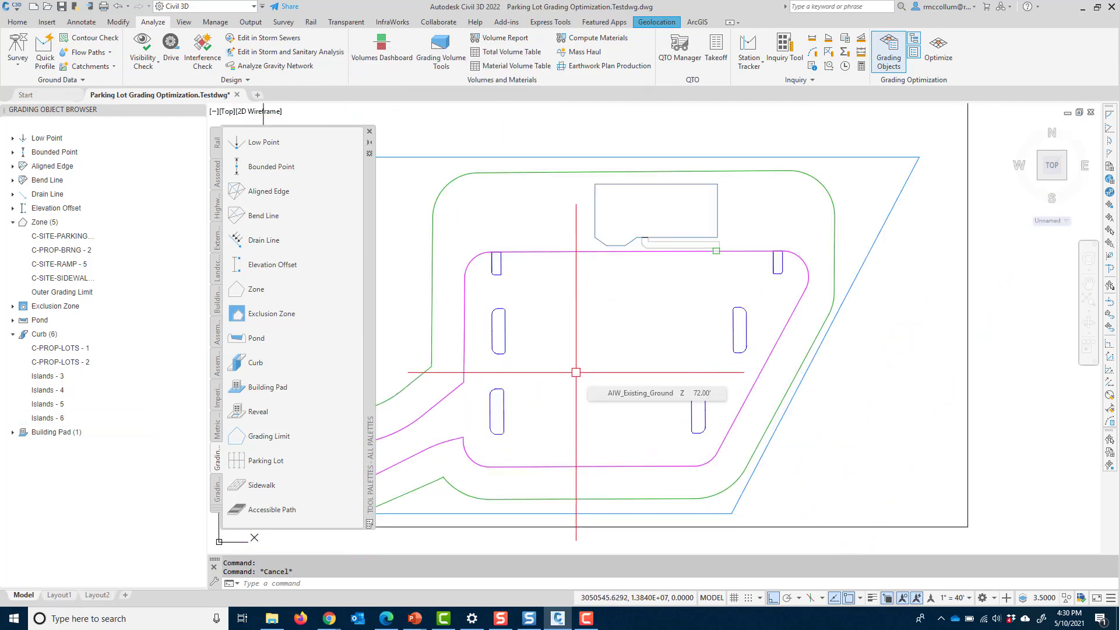
scroll(675, 250, up, 2)
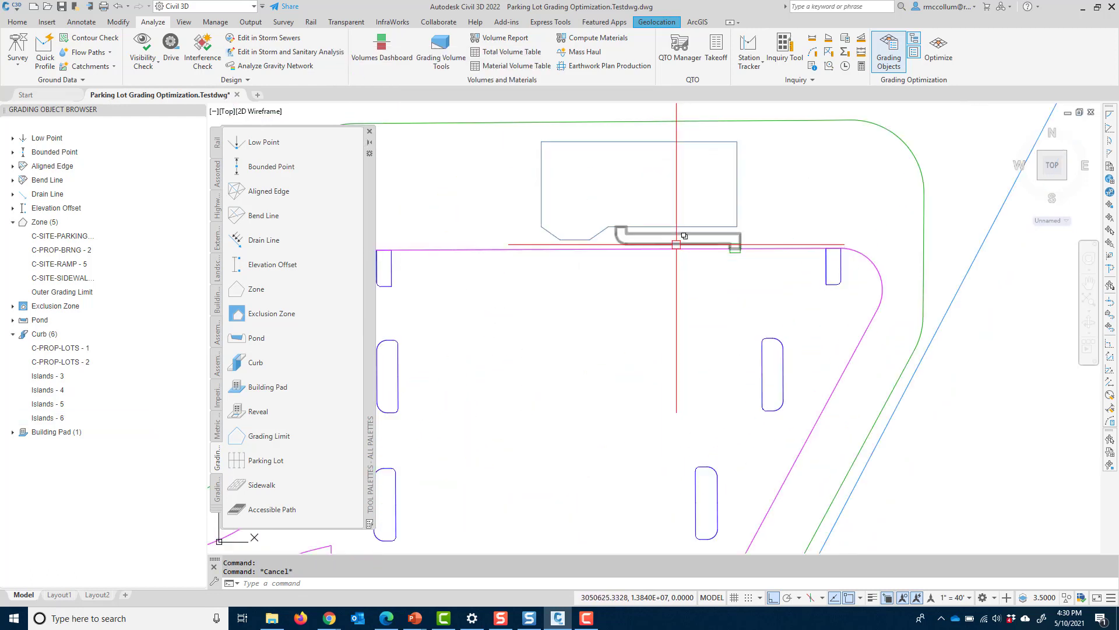
click(676, 244)
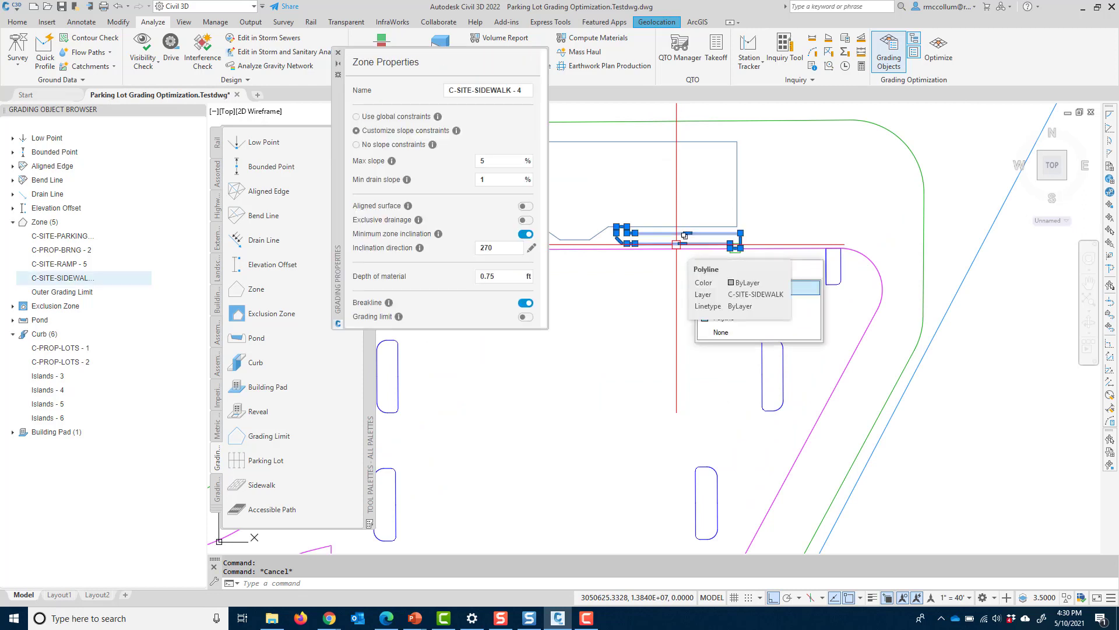
key(Escape)
key(Escape)
scroll(770, 248, up, 2)
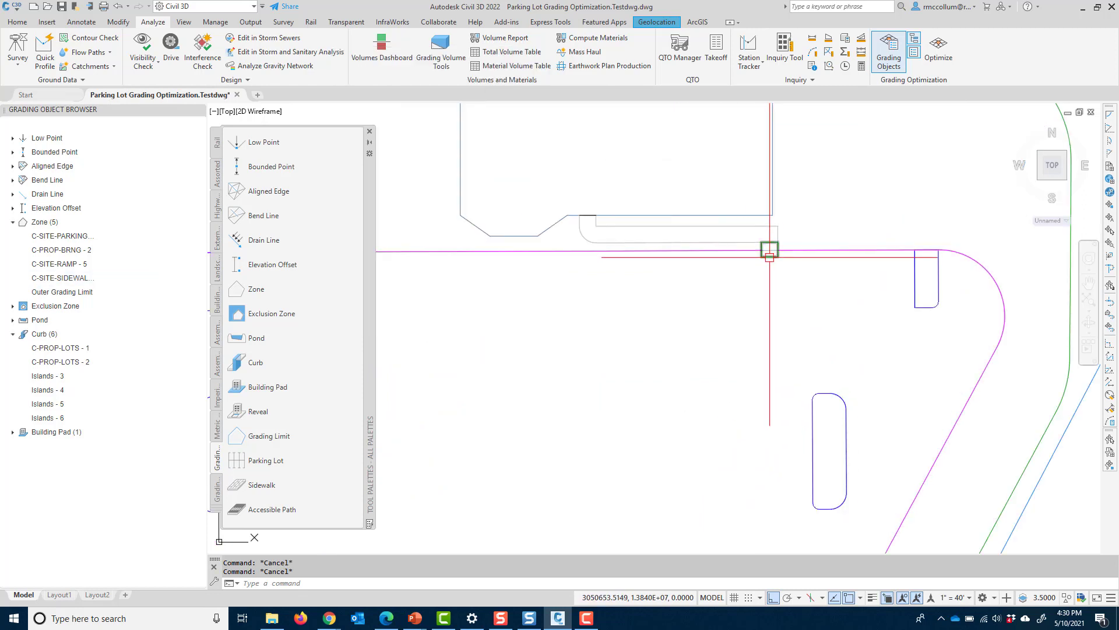
- Review the grading properties of the small ramp zone and the elevation limits of the building pad
click(769, 250)
mouse_move(769, 254)
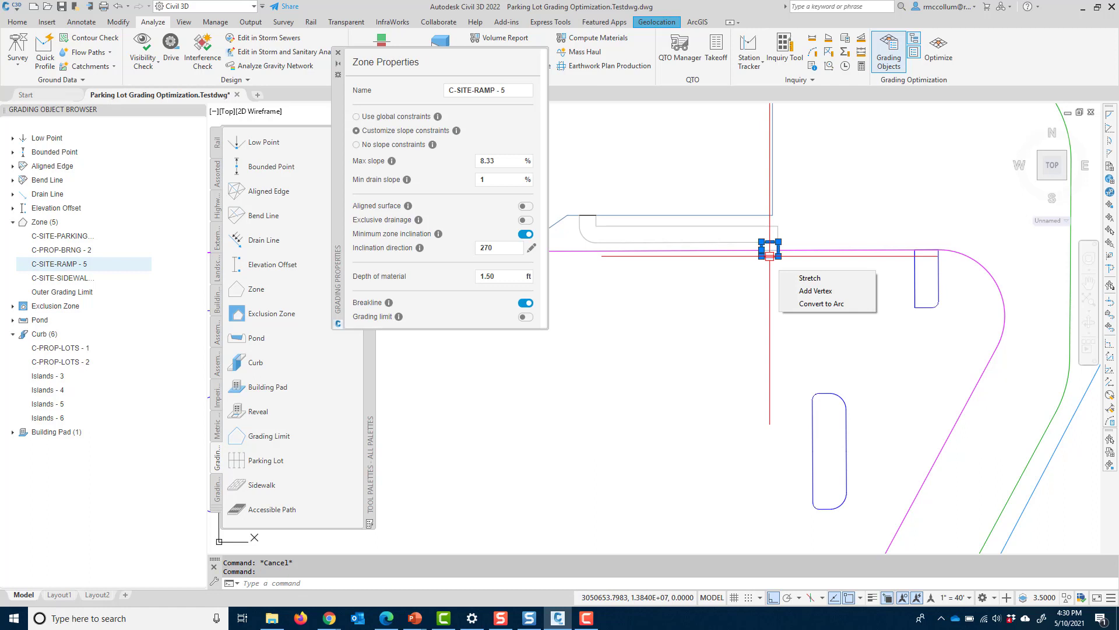
key(Escape)
click(773, 193)
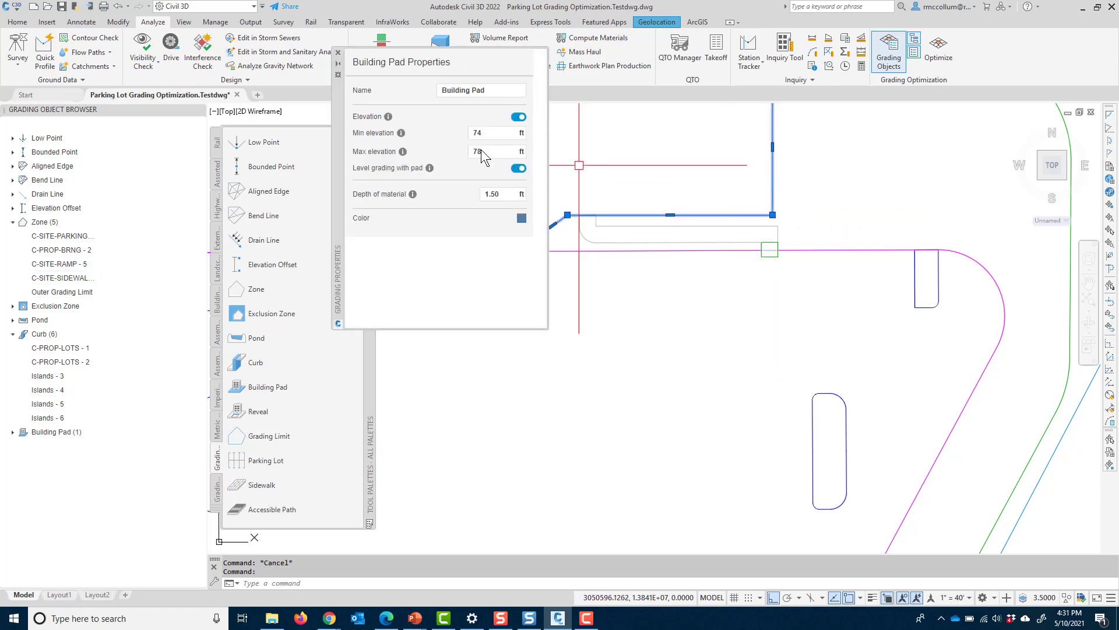
key(Escape)
- Draw a horizontal polyline about 86 ft long from the east edge of the northwest freestanding island toward the middle of the lot
scroll(610, 436, down, 4)
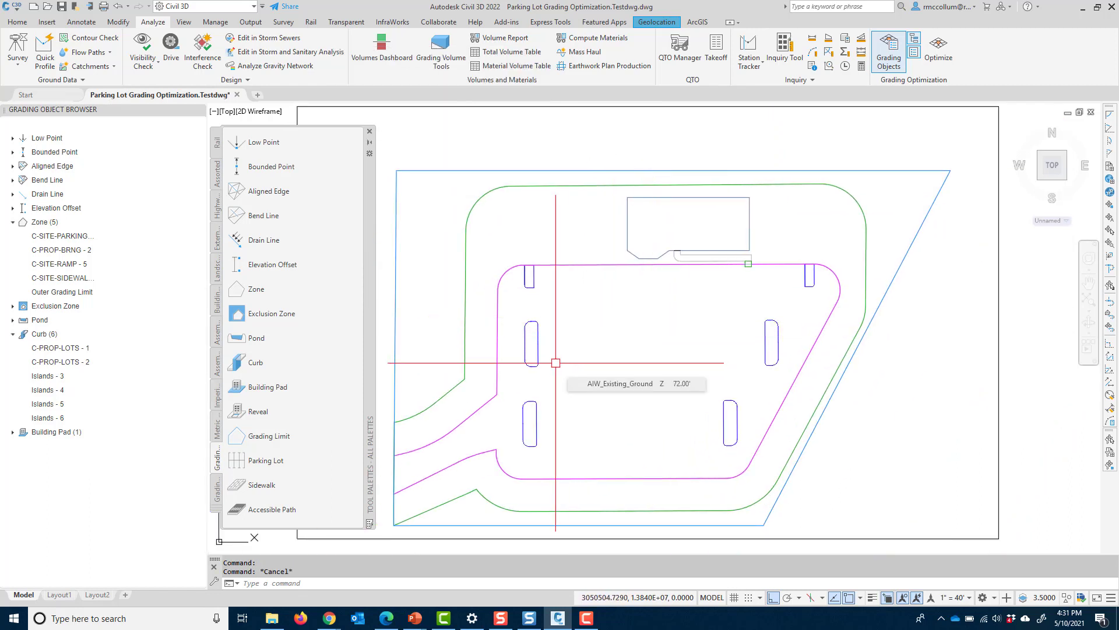
text(pl)
key(Return)
scroll(556, 363, up, 5)
click(430, 352)
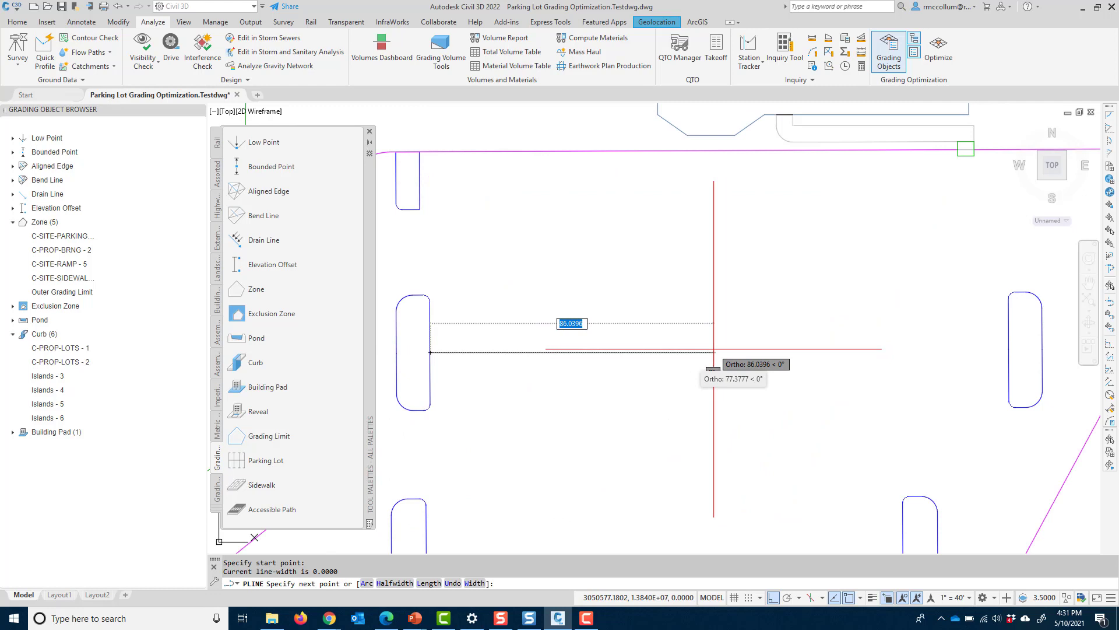
click(713, 351)
key(Return)
- Draw a second polyline from the west edge of the northeast freestanding island to the free end of the first line
key(Return)
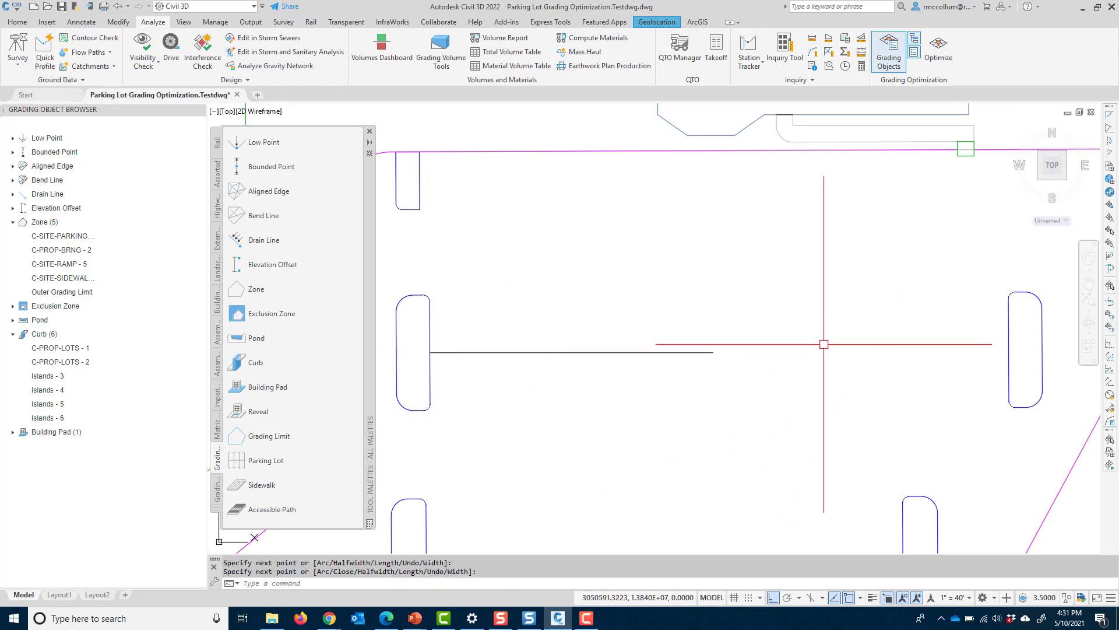
click(1009, 349)
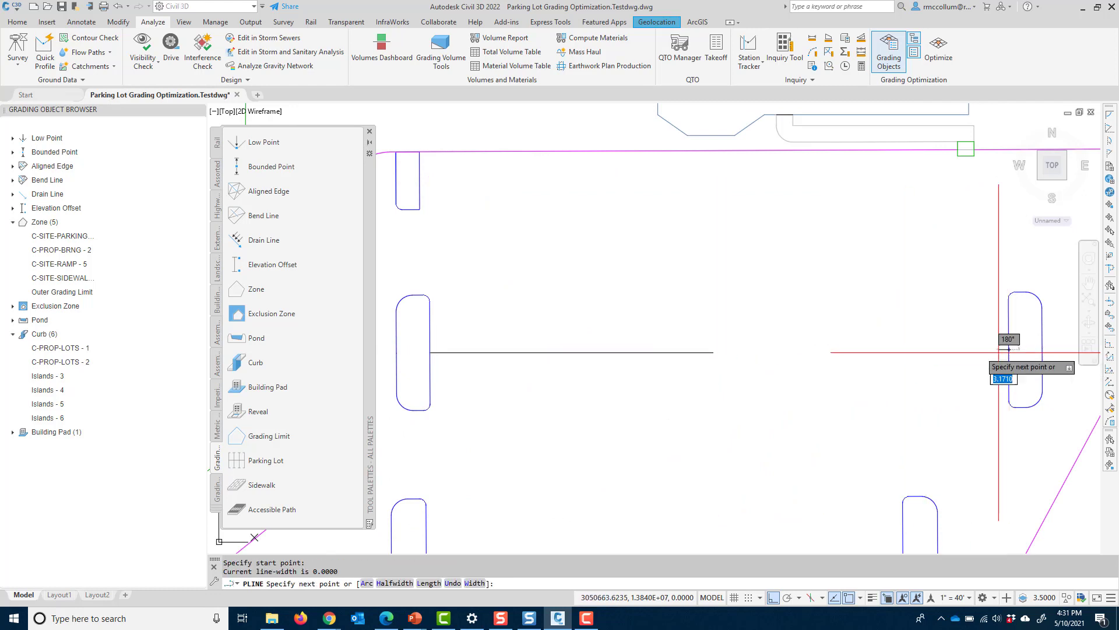
click(714, 352)
key(Return)
scroll(728, 350, up, 5)
key(Escape)
- Draw a horizontal polyline from the east edge of the southwest island to about midway across the southern parking row
scroll(704, 387, down, 4)
scroll(606, 408, up, 3)
key(Return)
click(571, 425)
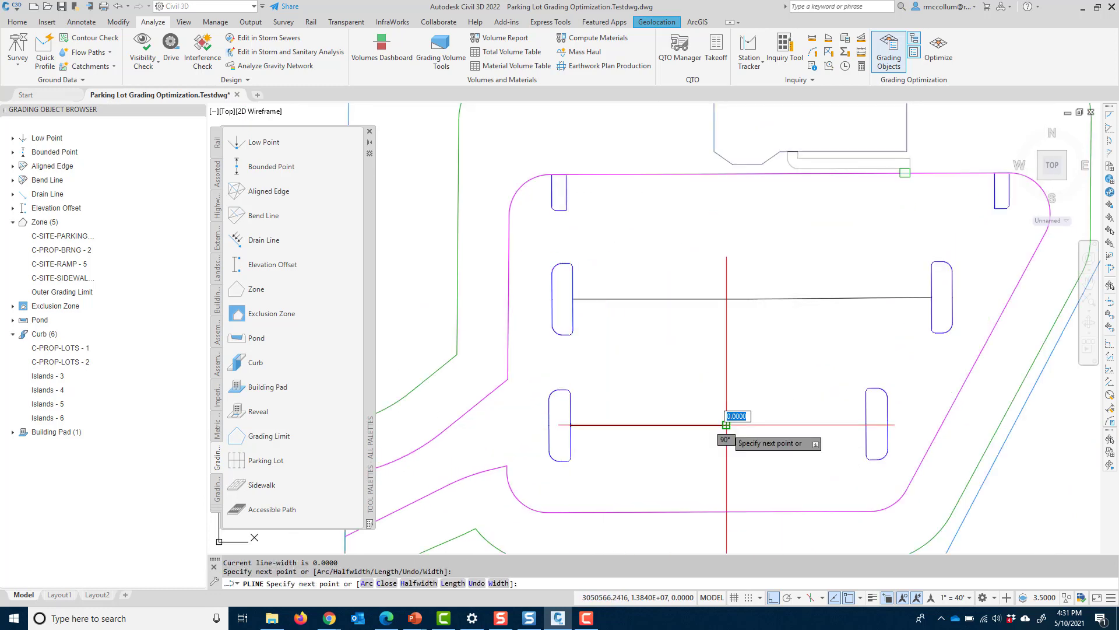
key(Return)
- Draw a polyline from the southeast island's west edge to the free end of the southern row's line, with ortho off
key(Return)
click(866, 423)
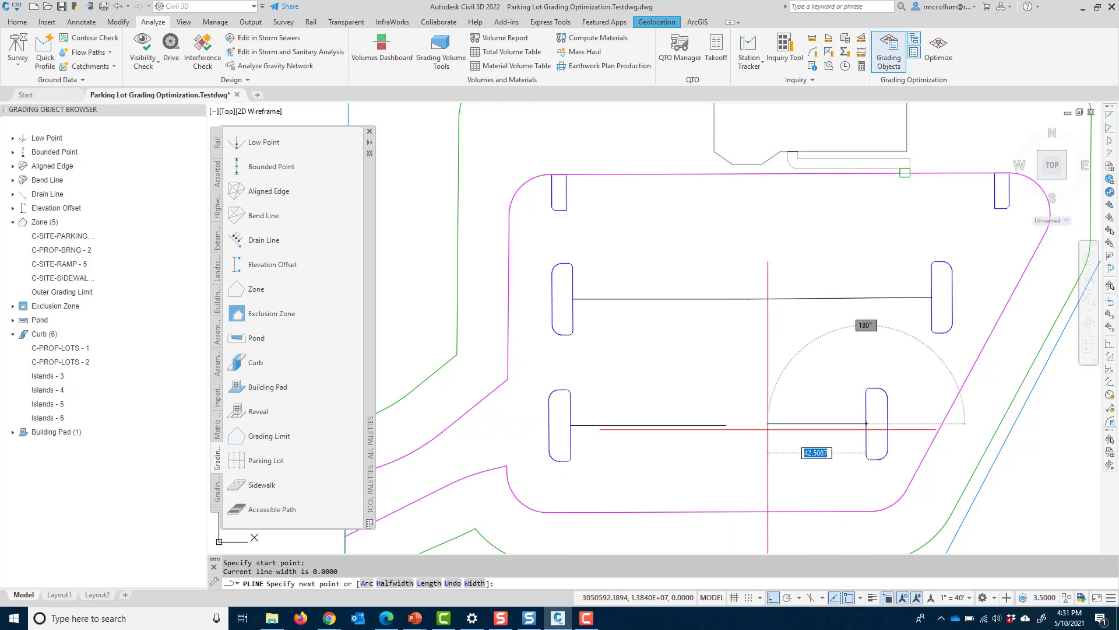
key(F8)
click(727, 425)
key(Return)
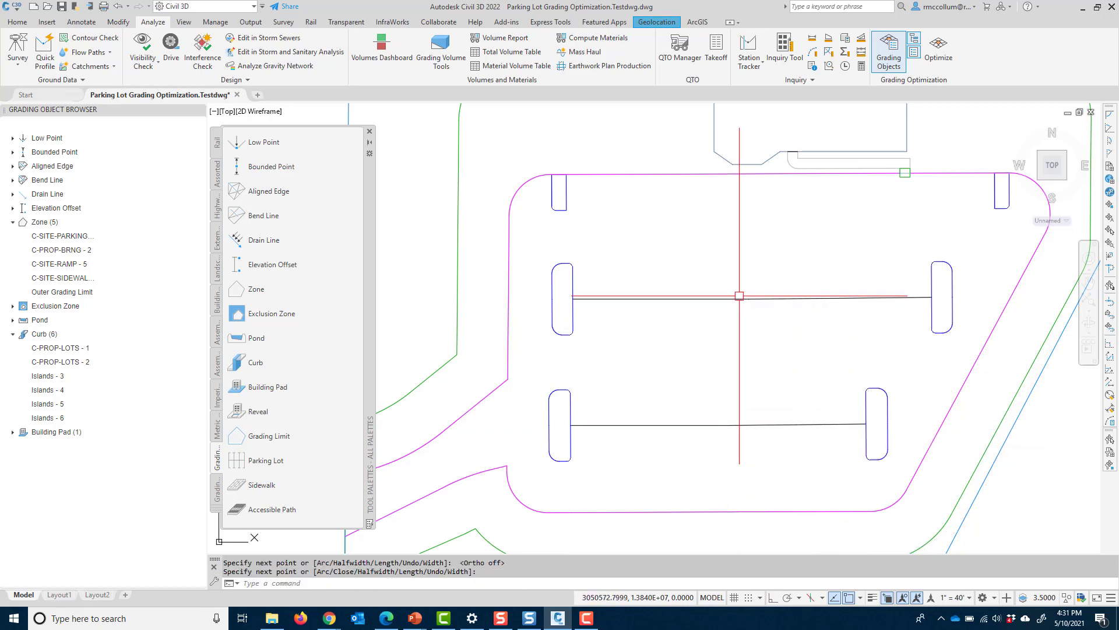
key(Escape)
- Draw a slanted polyline about 59 ft long from just inside the green boundary to just short of the magenta curb's northwest corner, with object snap off
scroll(763, 319, down, 3)
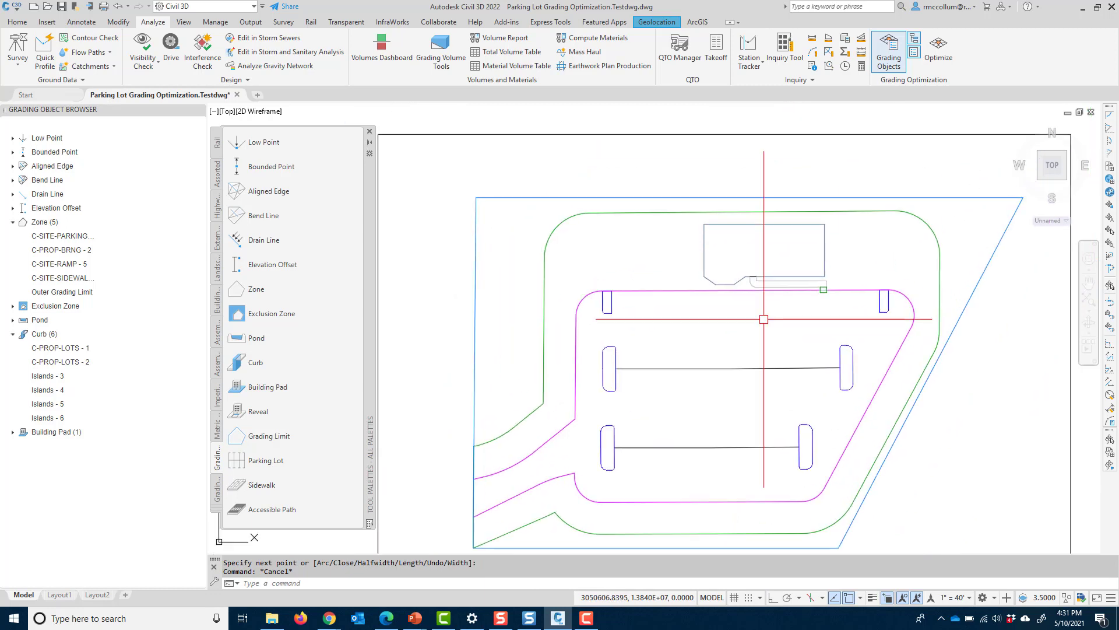
scroll(623, 233, up, 4)
click(556, 289)
key(Escape)
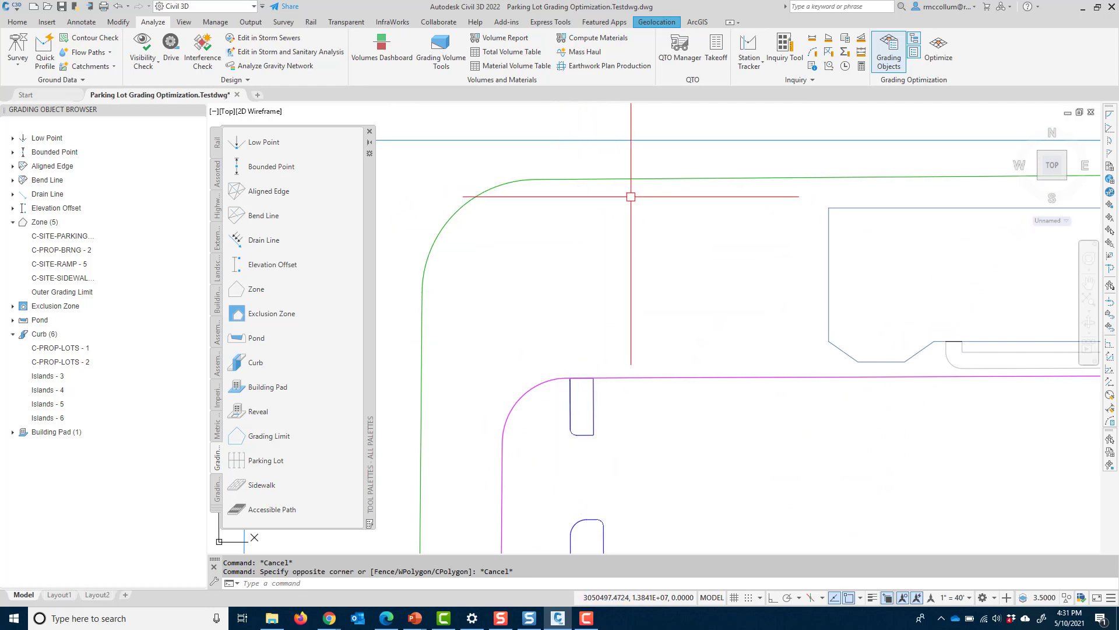
text(pl)
key(Return)
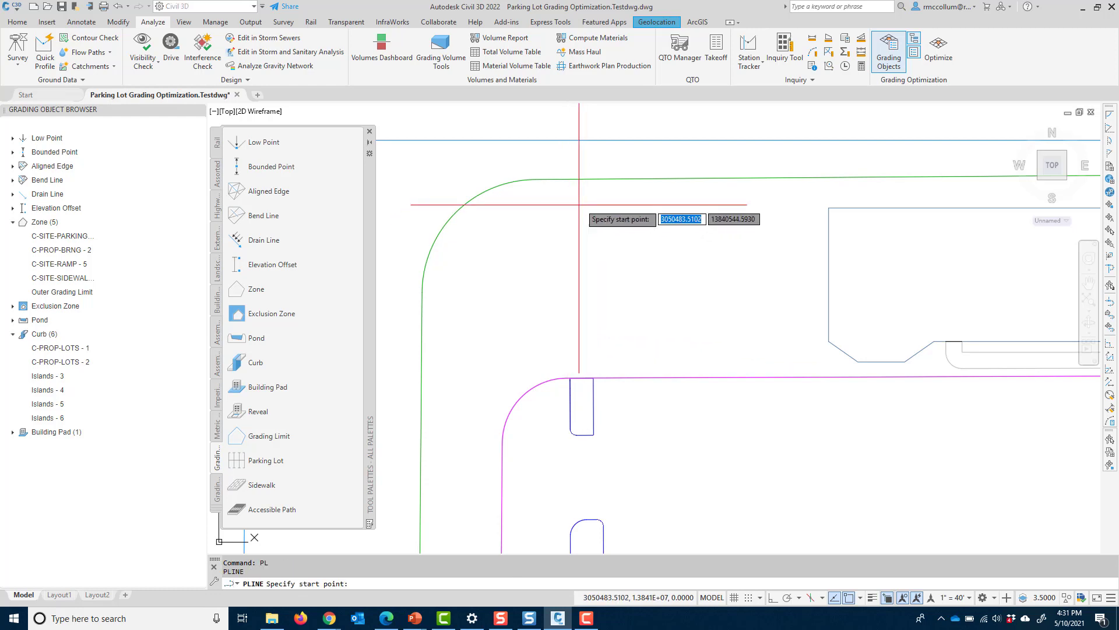
click(597, 186)
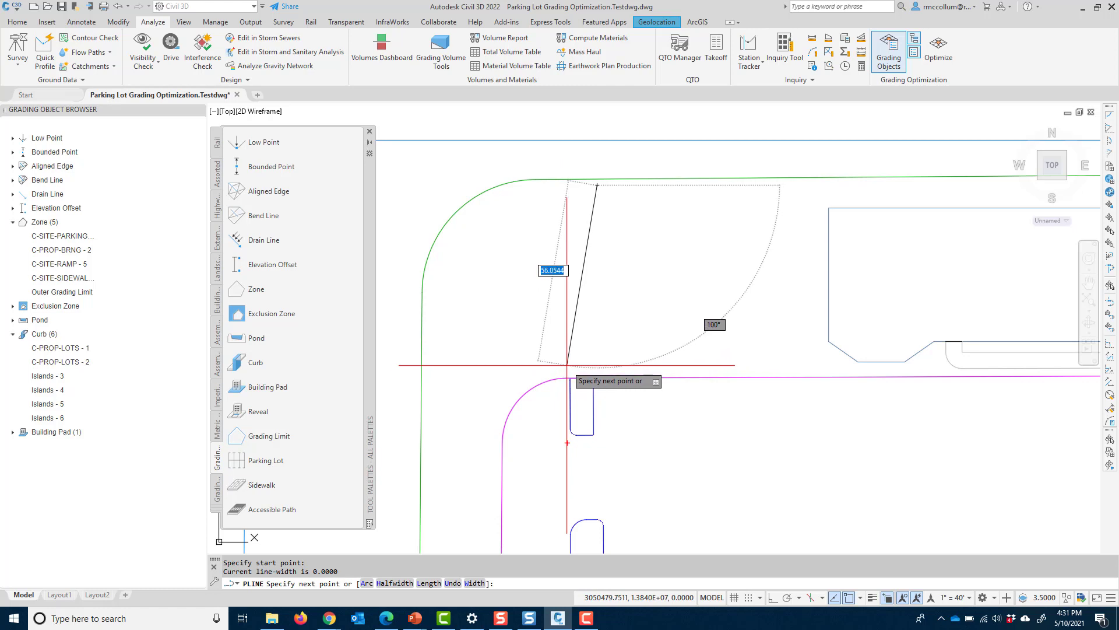
key(F3)
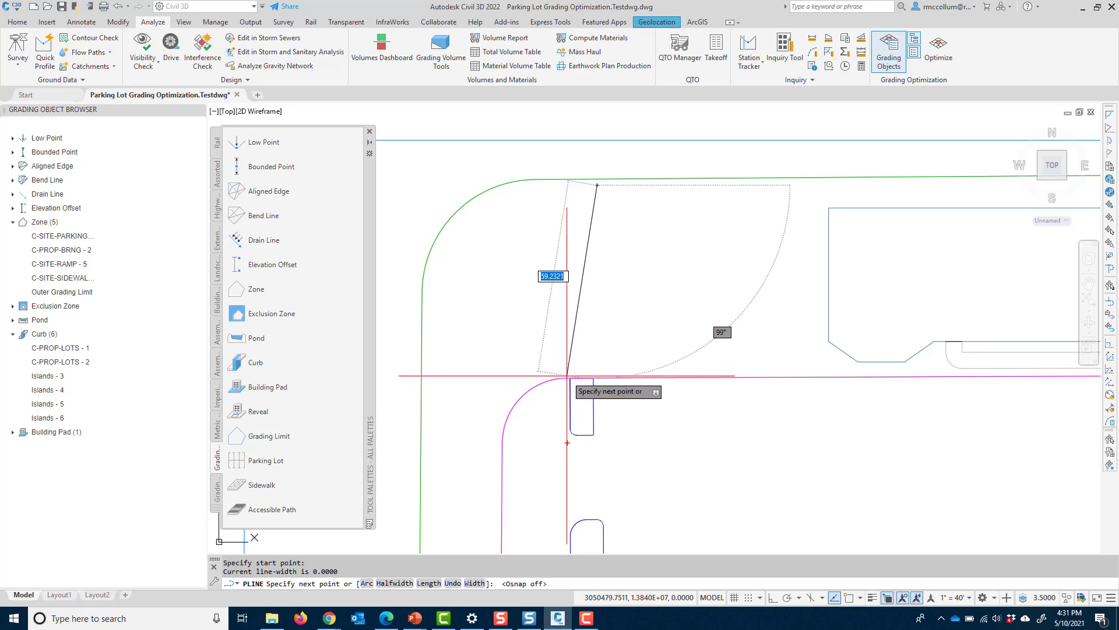
click(566, 374)
key(Escape)
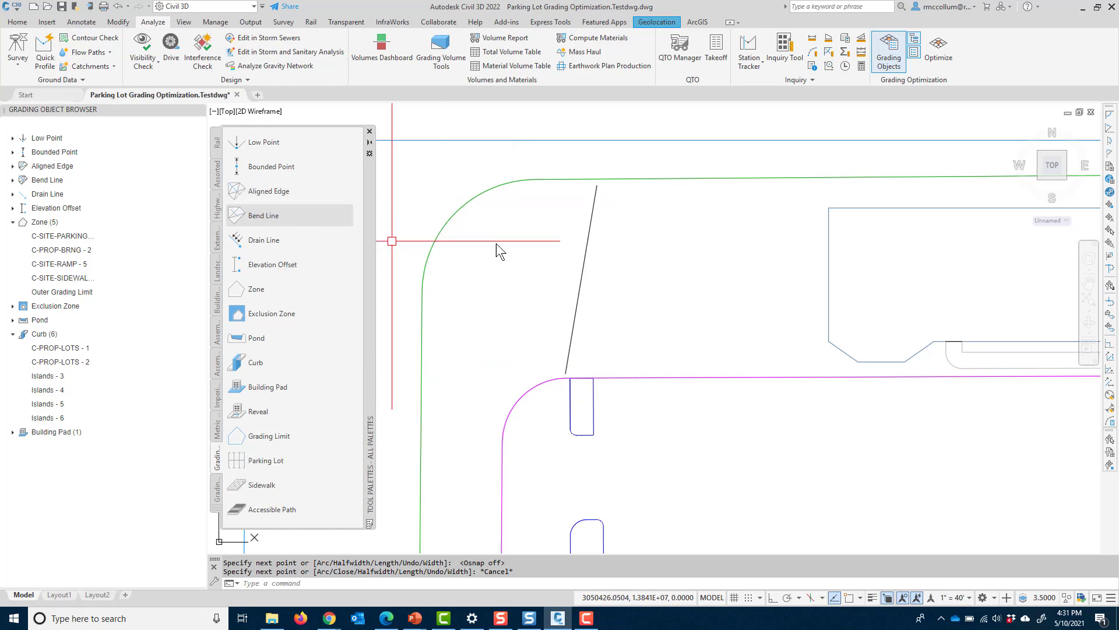
- Set the slanted polyline near the lot's northwest corner as a Bend Line grading object and dismiss its properties
click(583, 274)
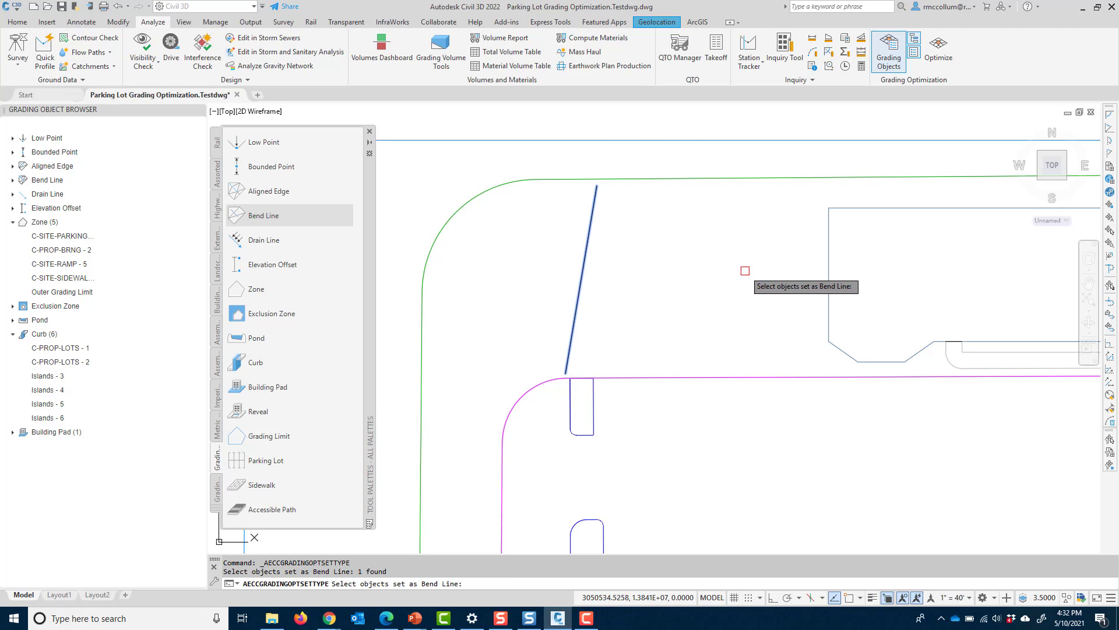
key(Return)
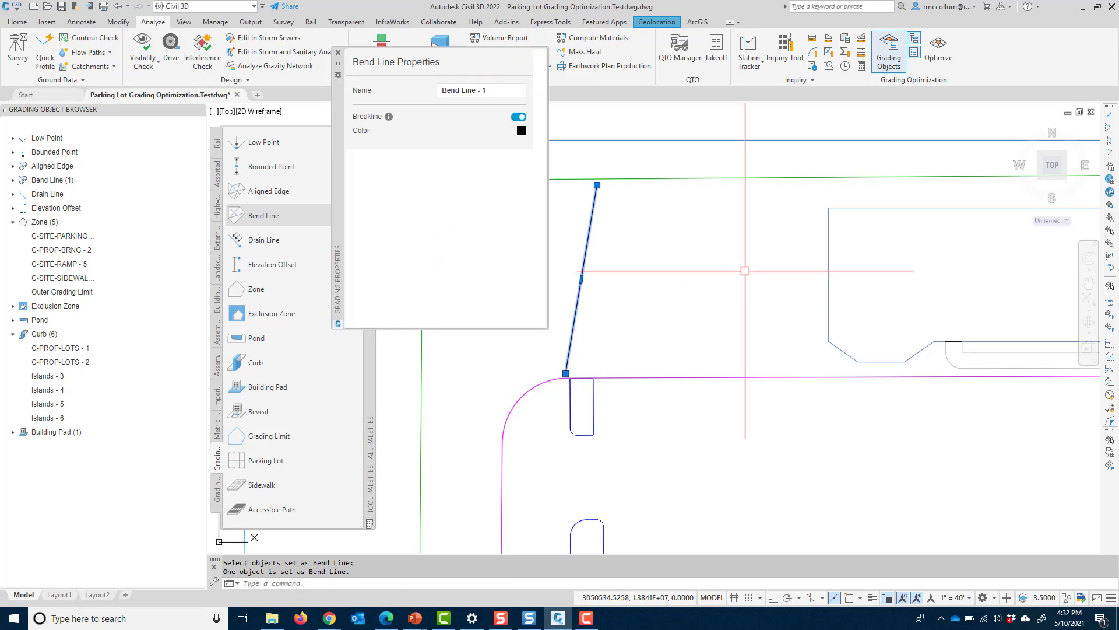
click(340, 56)
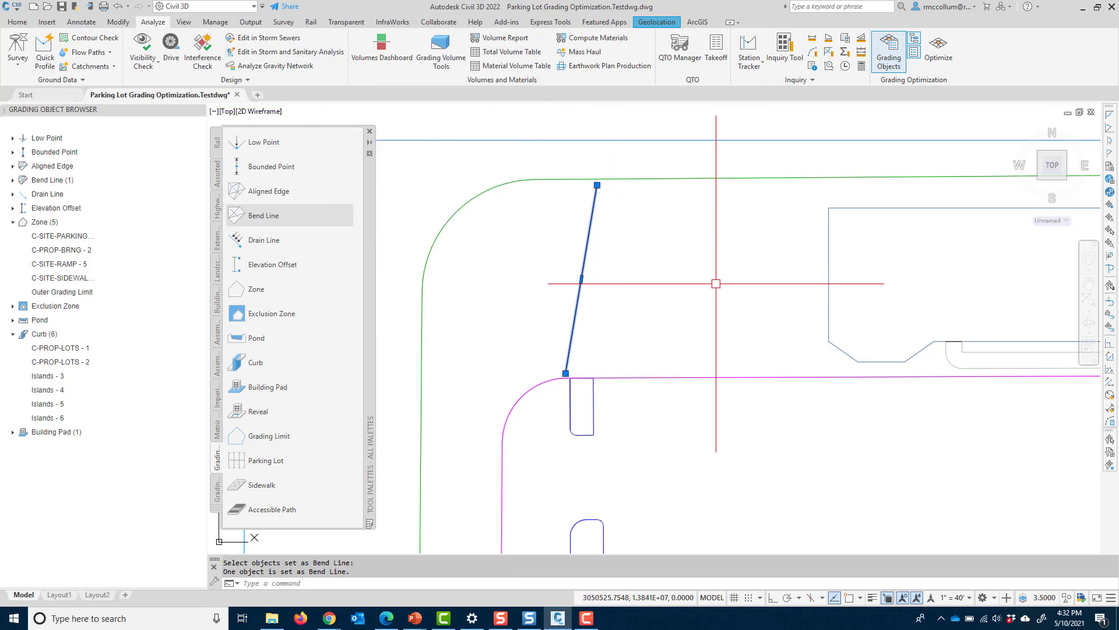
- Set the four lines between the islands in the two parking rows as Drain Line grading objects
scroll(719, 282, down, 5)
middle_drag(719, 282, 606, 262)
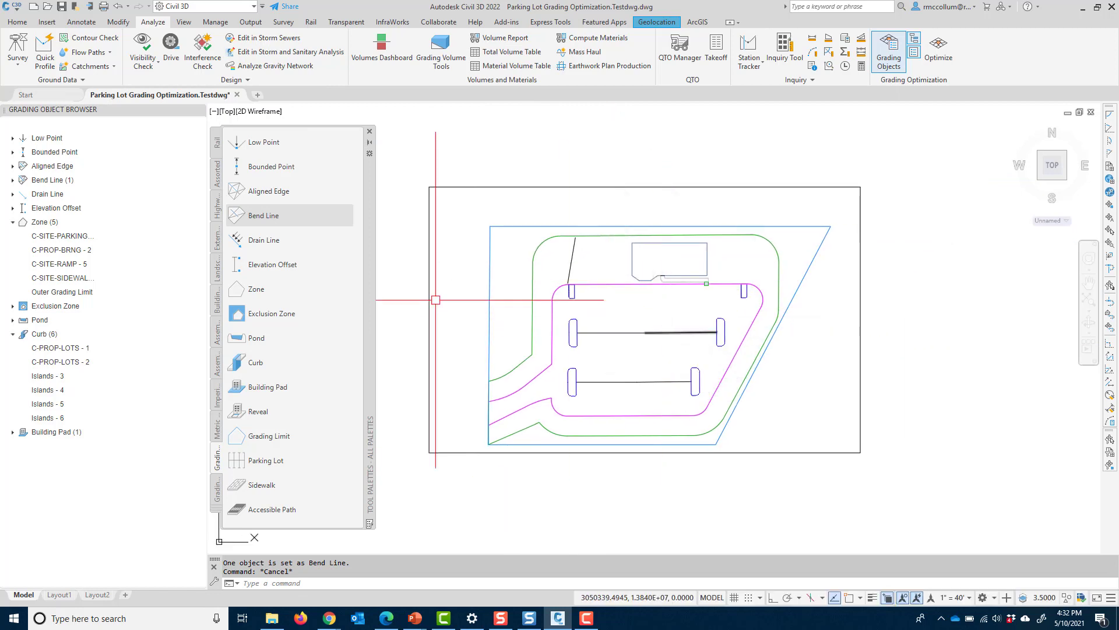
click(269, 251)
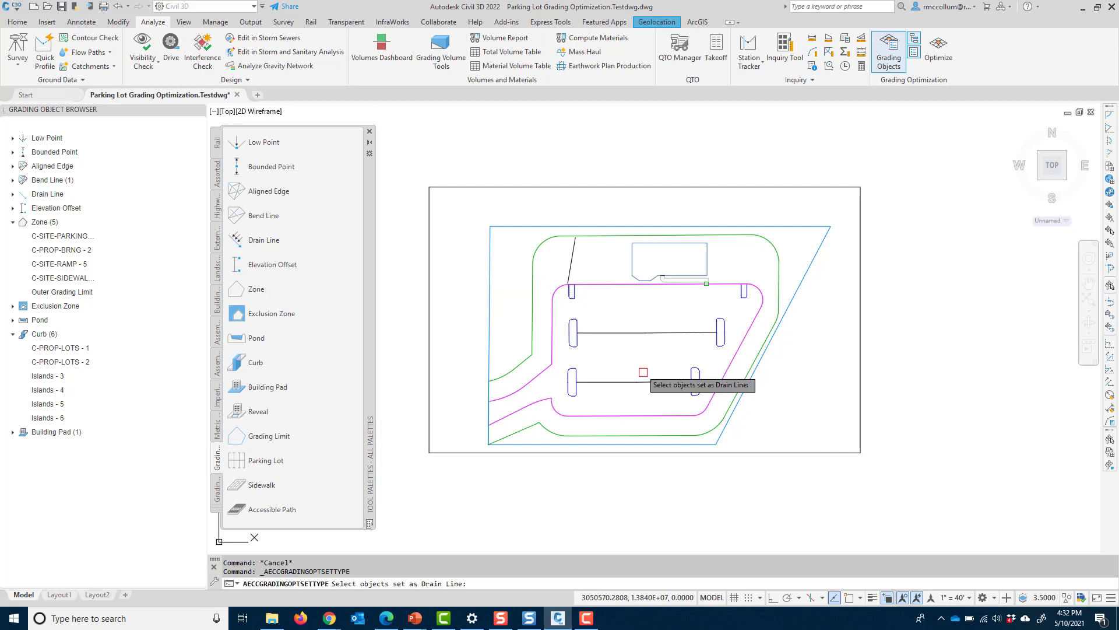
click(674, 397)
click(607, 305)
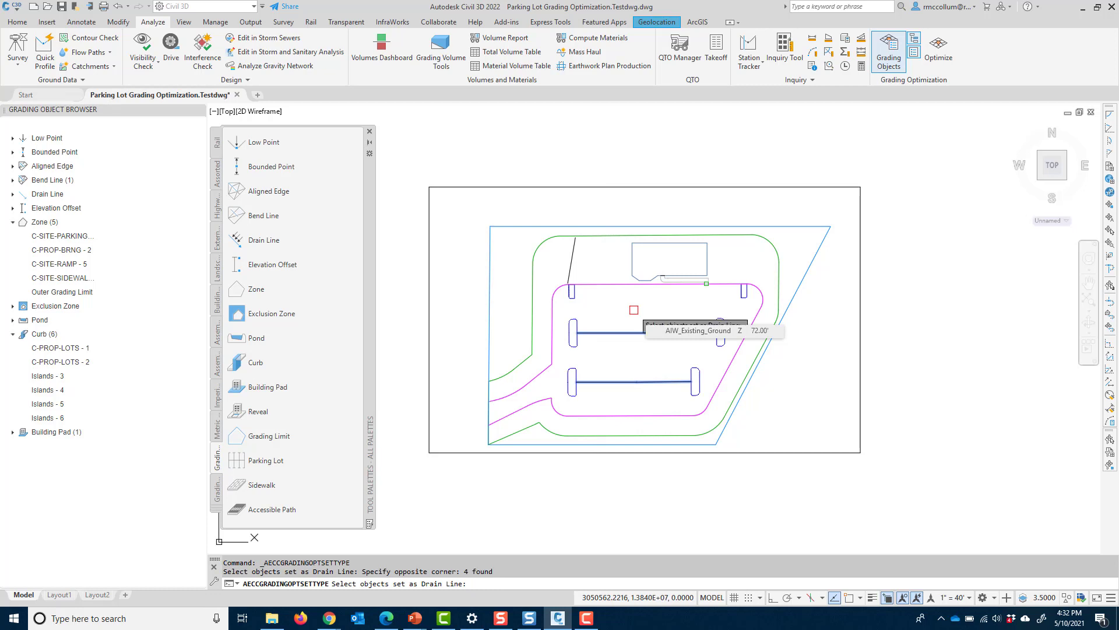
key(Return)
key(Escape)
- Start Grading Optimization for the site with AIW_Existing_Ground as the existing ground surface
scroll(586, 334, up, 4)
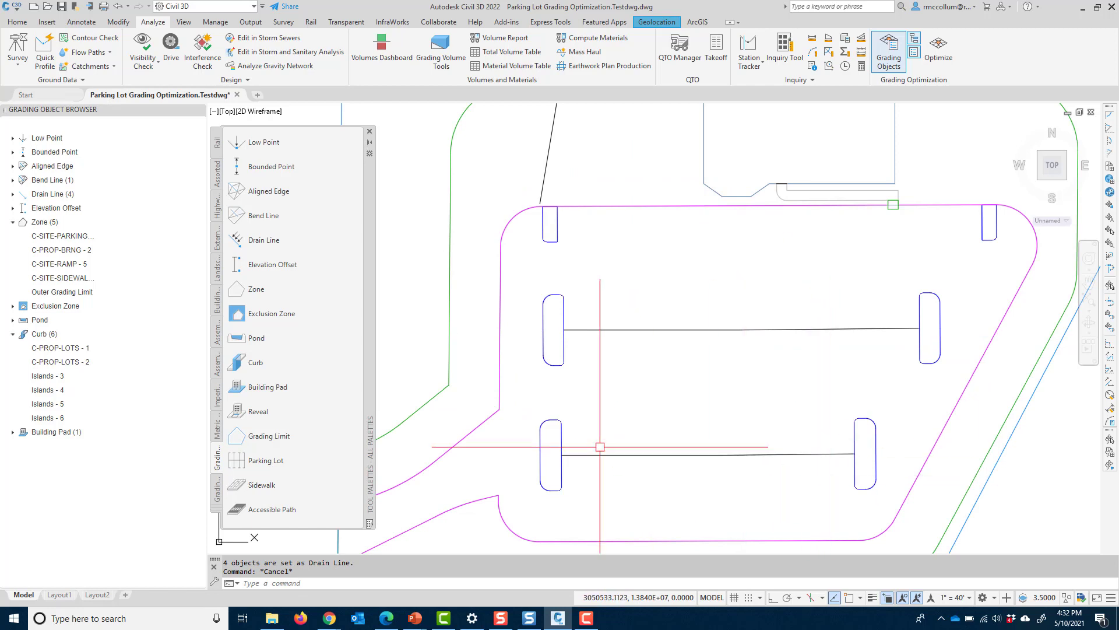
scroll(780, 399, down, 4)
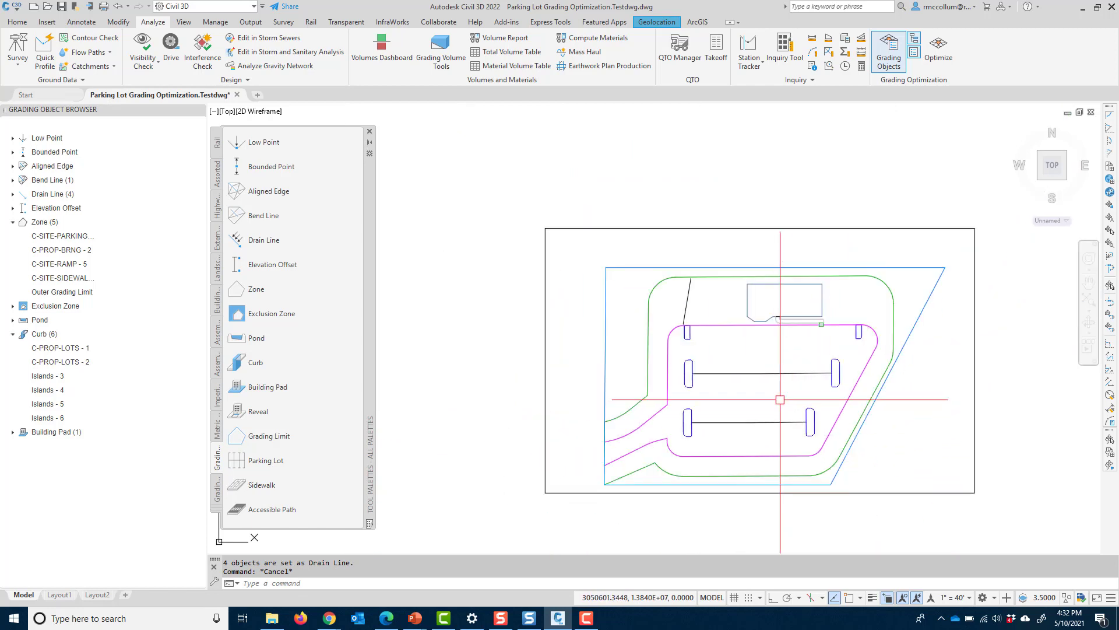
scroll(782, 398, up, 2)
middle_drag(782, 398, 749, 393)
scroll(748, 394, down, 2)
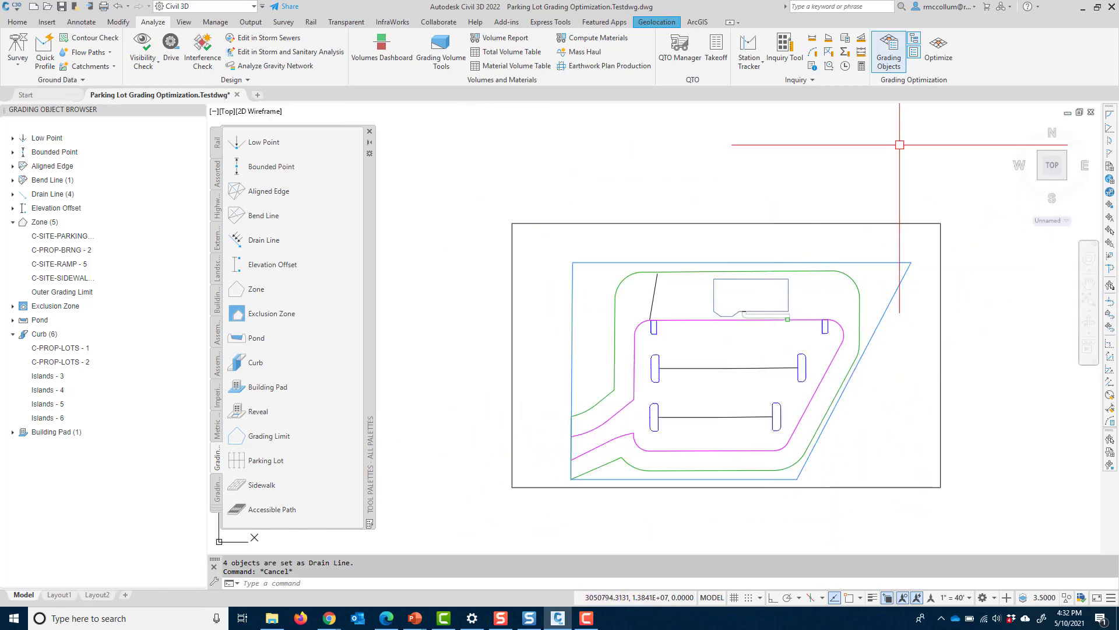
click(940, 48)
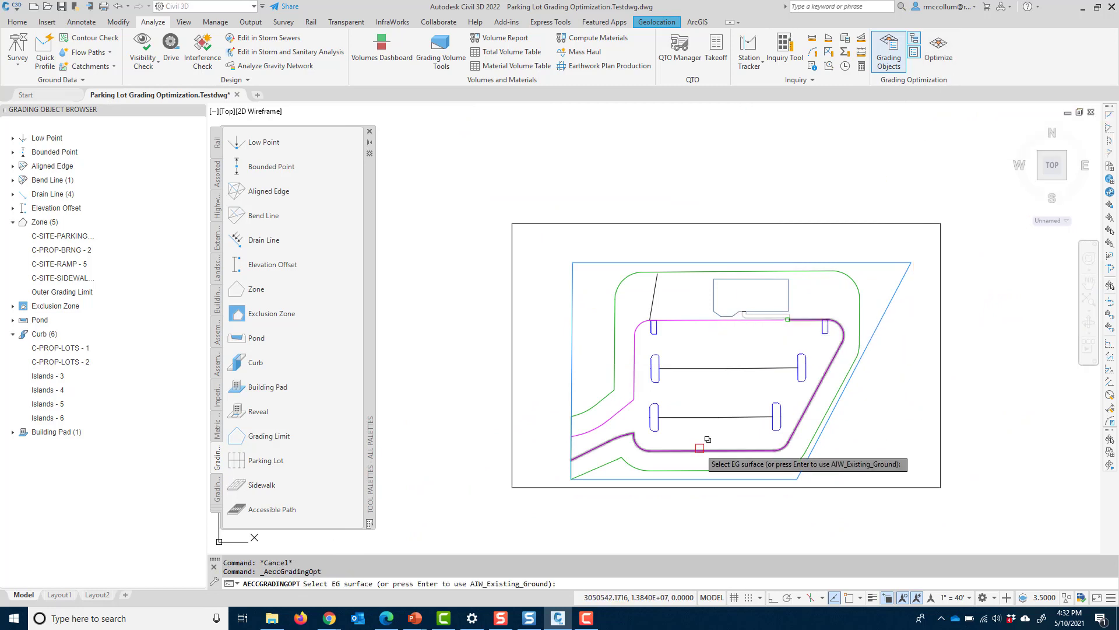
click(729, 400)
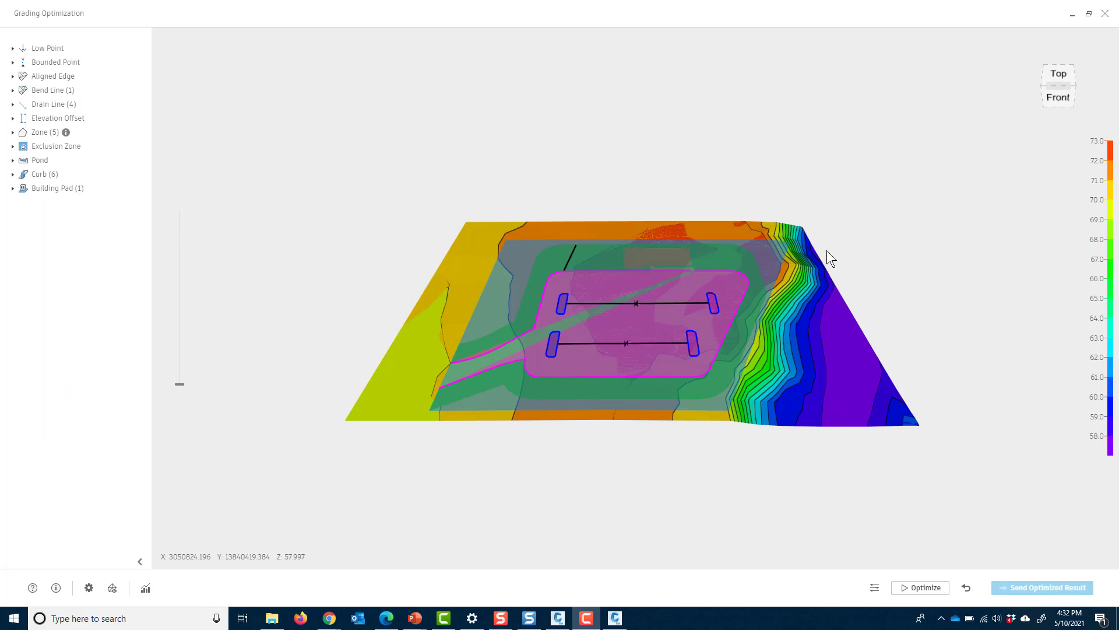
- Examine the loaded site surface in 3D and review the global constraints, iteration count and objective weights in the Optimization Options
drag(614, 461, 614, 484)
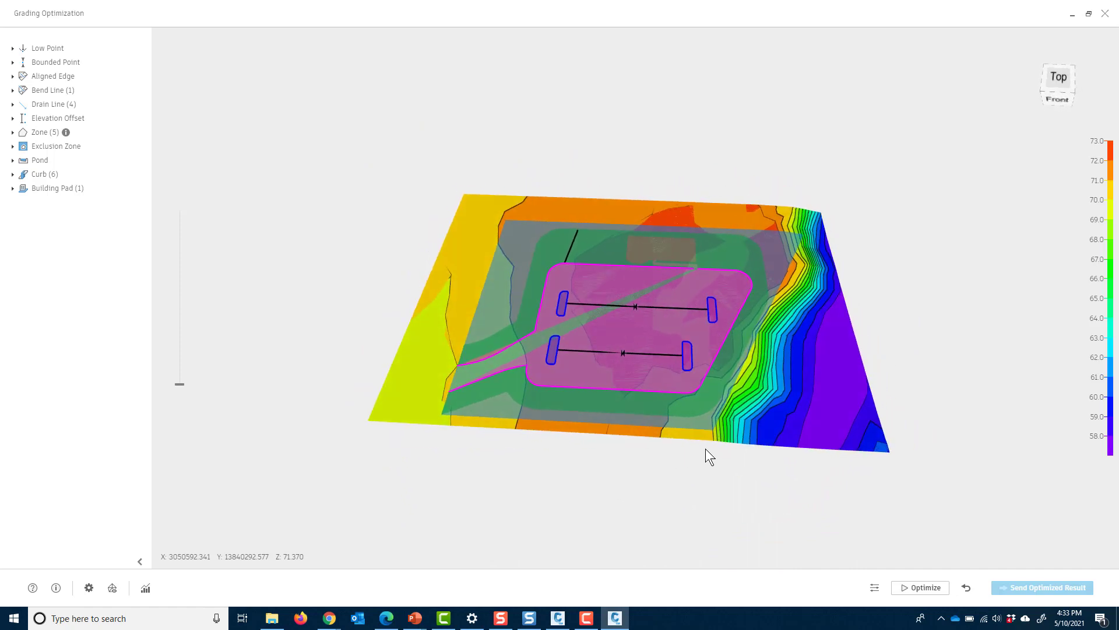
scroll(631, 393, up, 10)
scroll(659, 461, down, 12)
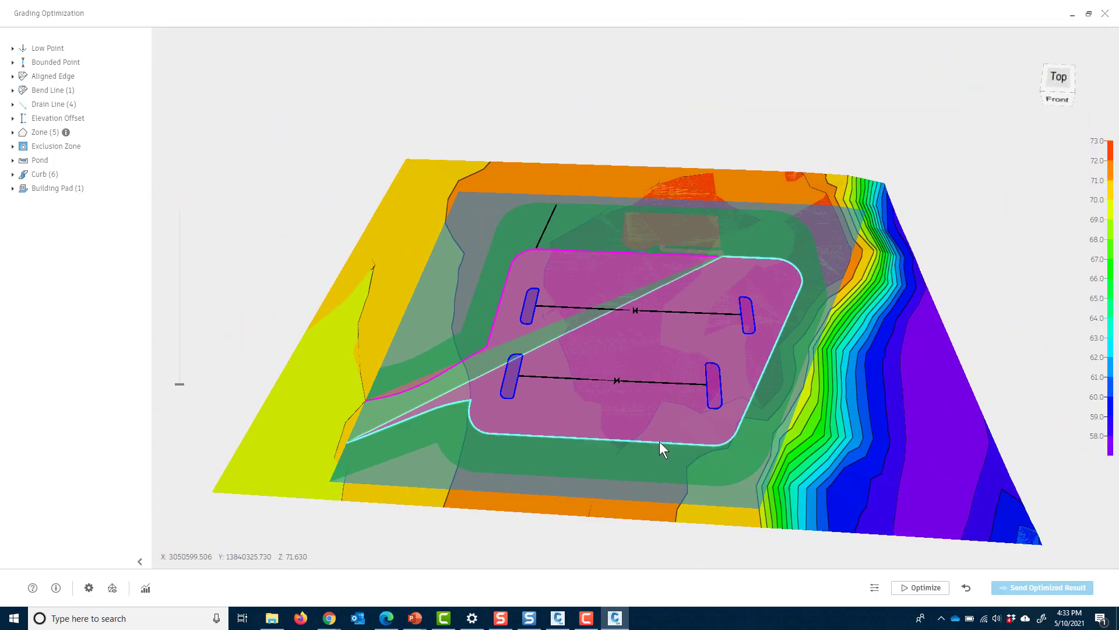
scroll(659, 440, down, 3)
drag(647, 482, 784, 539)
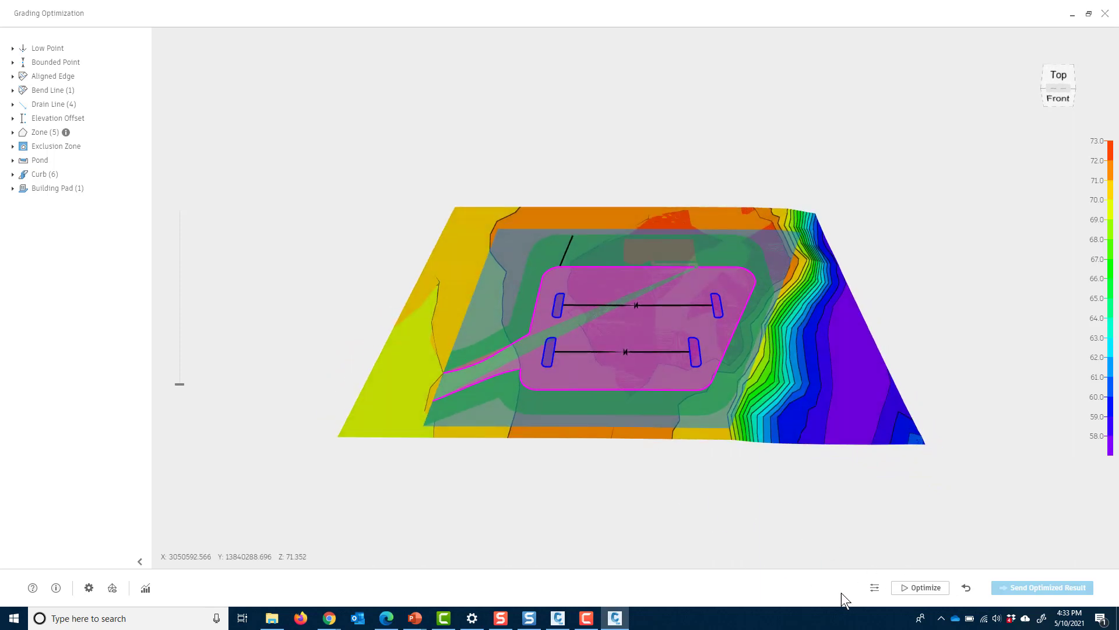
click(875, 588)
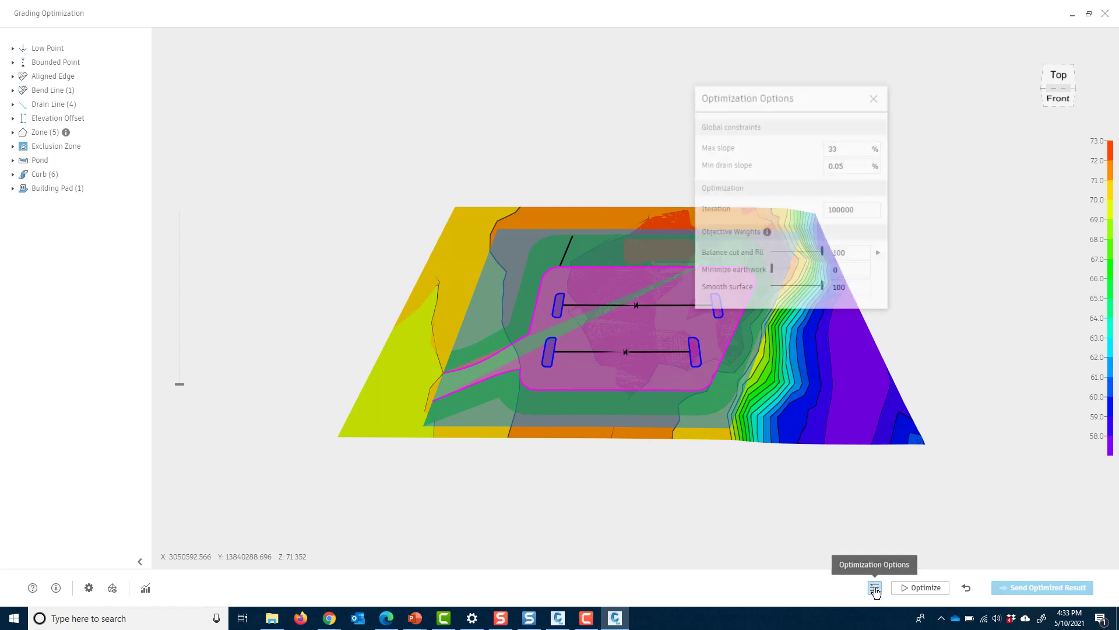
double_click(858, 165)
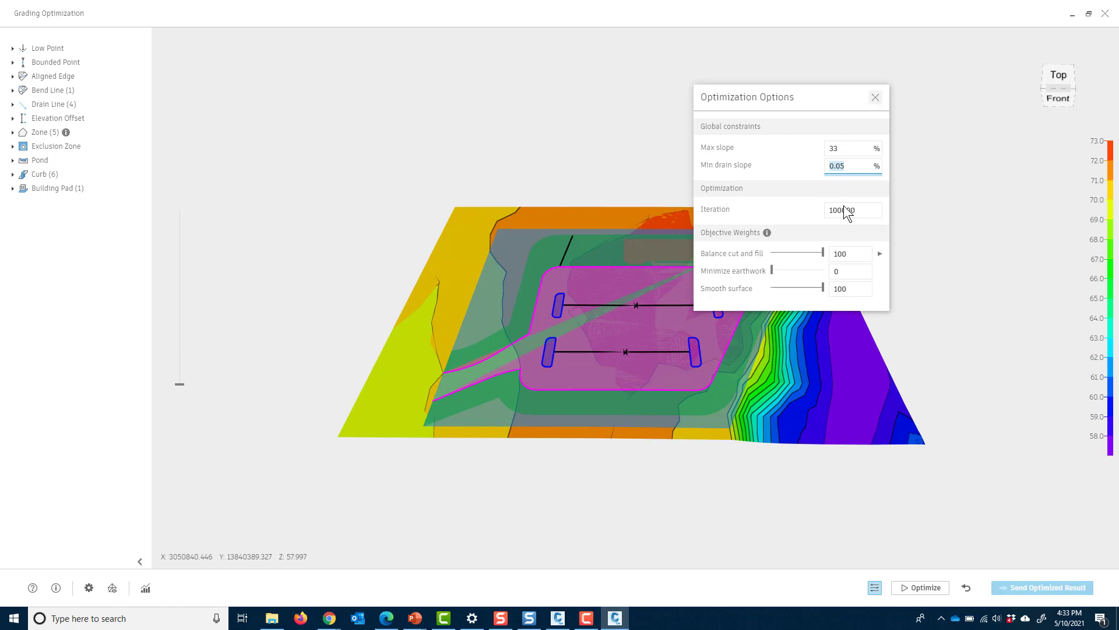
click(866, 254)
click(858, 272)
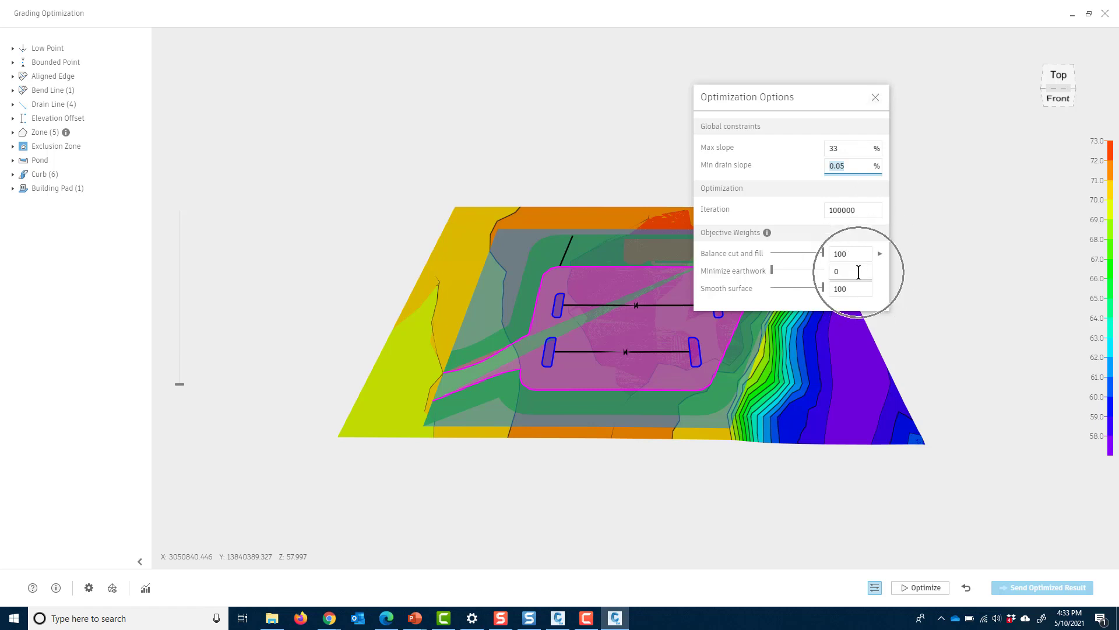
click(859, 272)
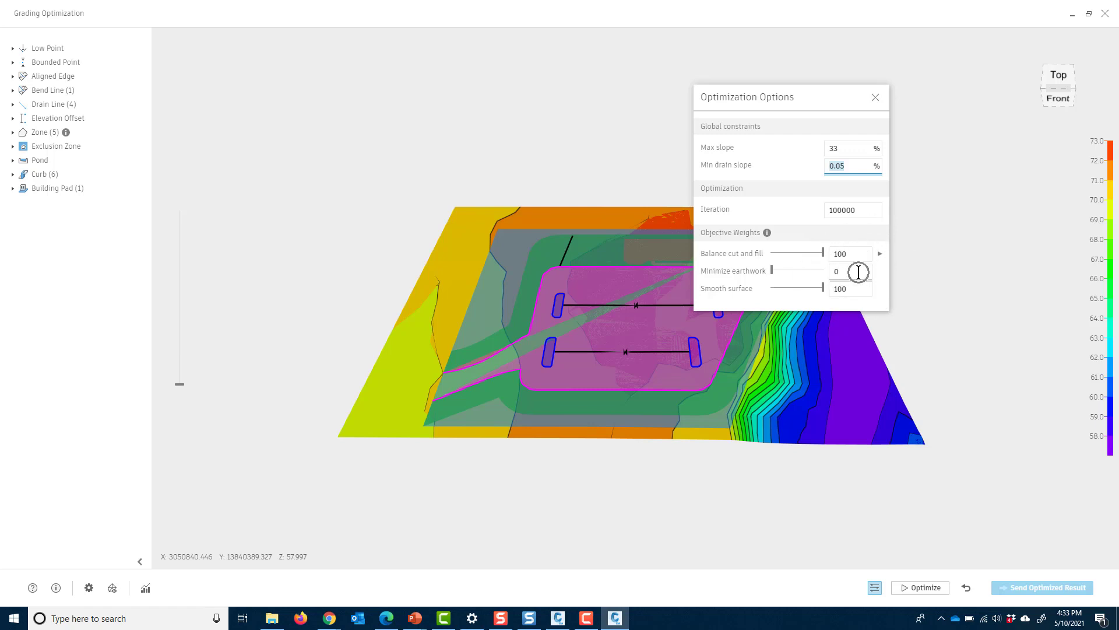
click(877, 98)
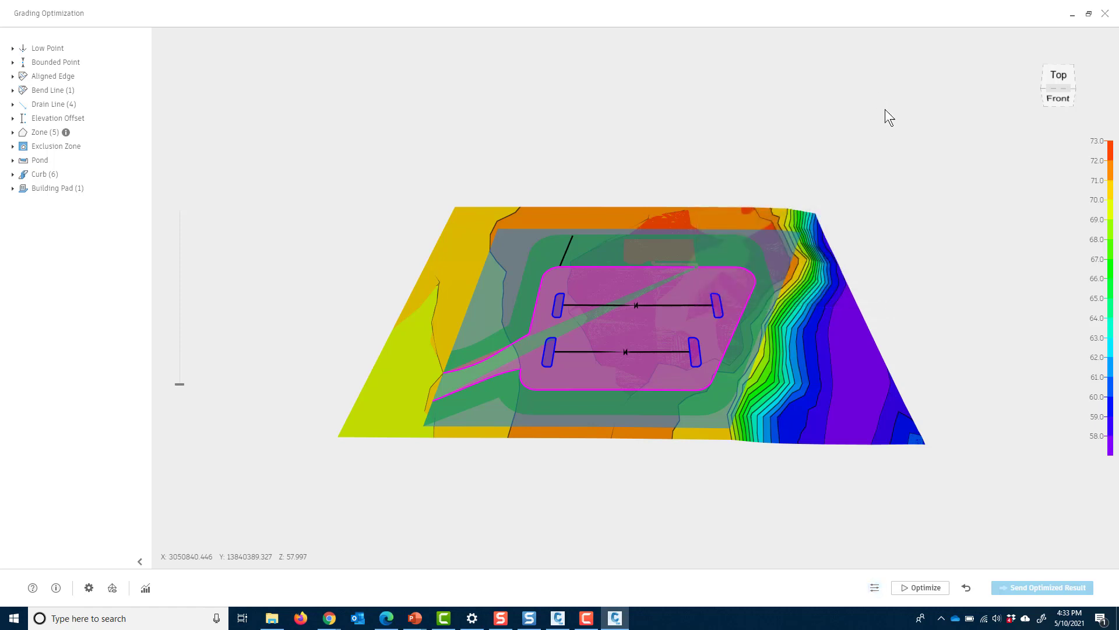
- Set the optimization iterations to 10000 and run the optimization
click(875, 589)
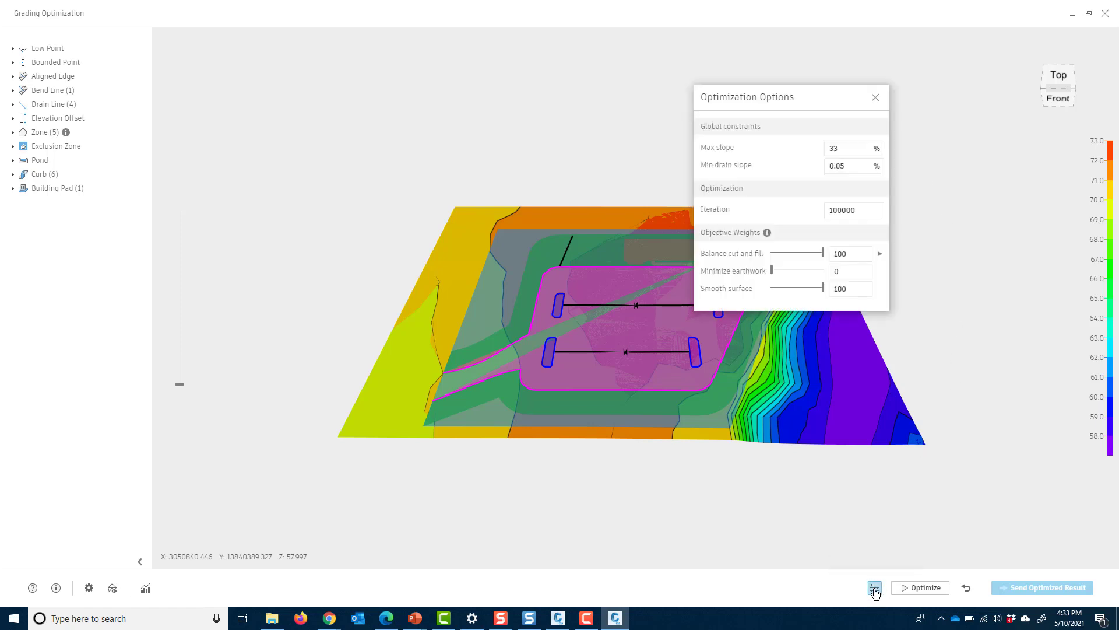
double_click(868, 208)
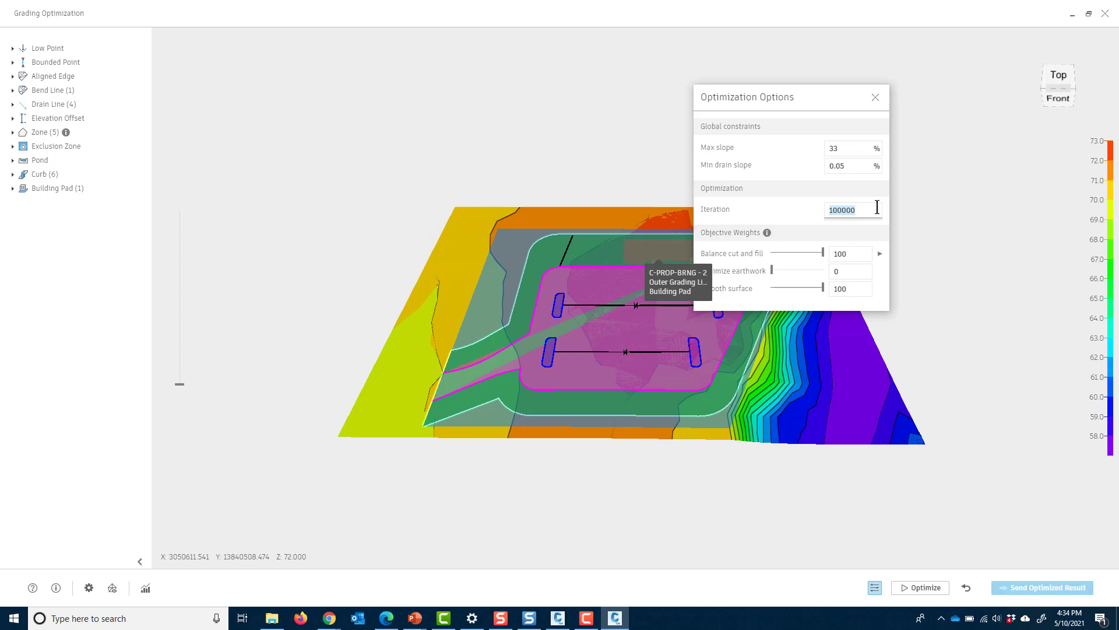
text(10)
click(876, 97)
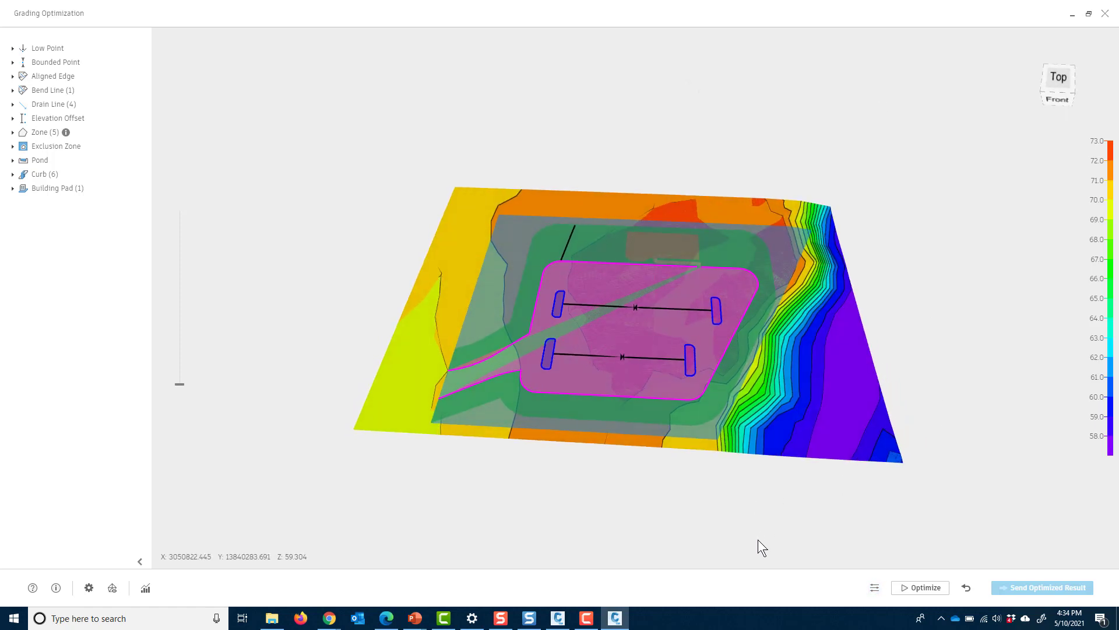
click(927, 587)
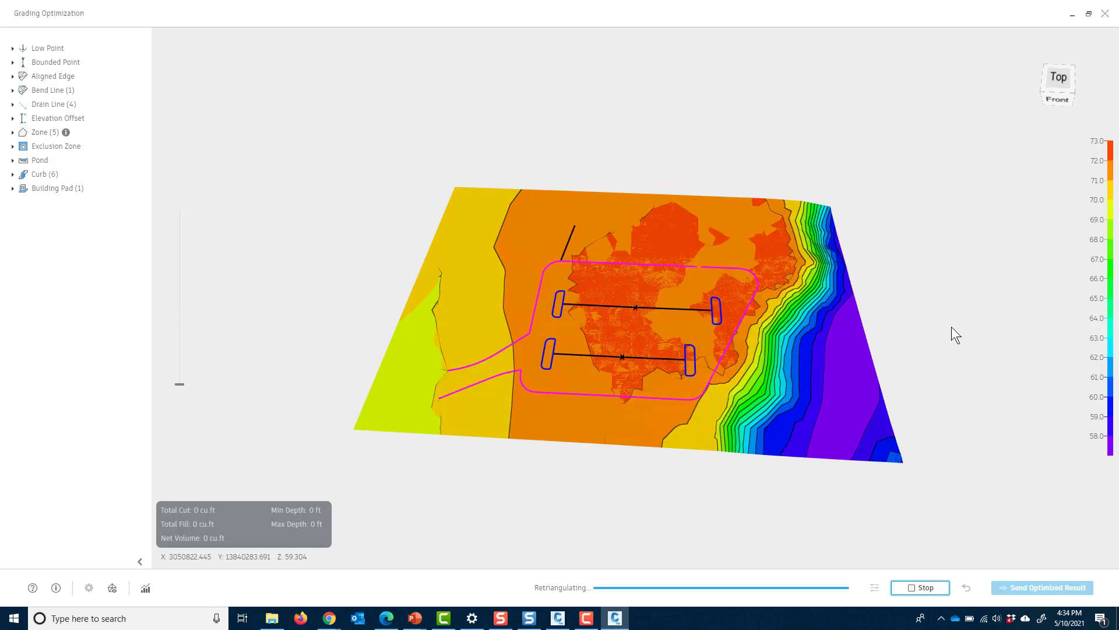
- Display the hydrology flow arrows on the parking lot surface while the optimization runs
shift+middle_drag(691, 487, 690, 299)
scroll(667, 442, up, 5)
scroll(677, 440, up, 1)
scroll(637, 368, up, 3)
scroll(646, 368, up, 2)
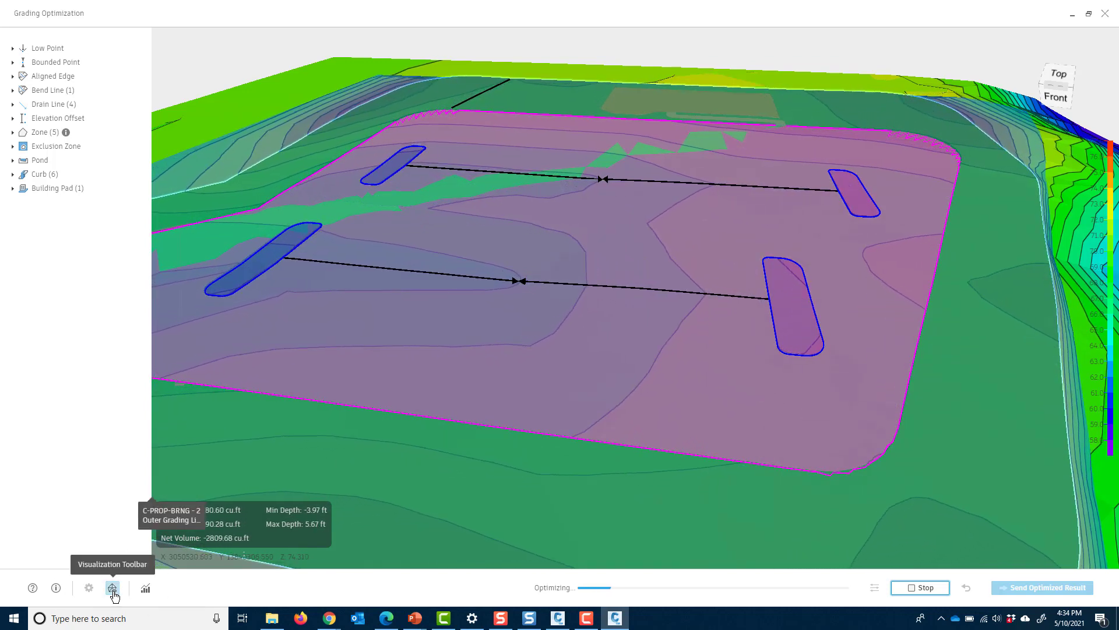
click(113, 588)
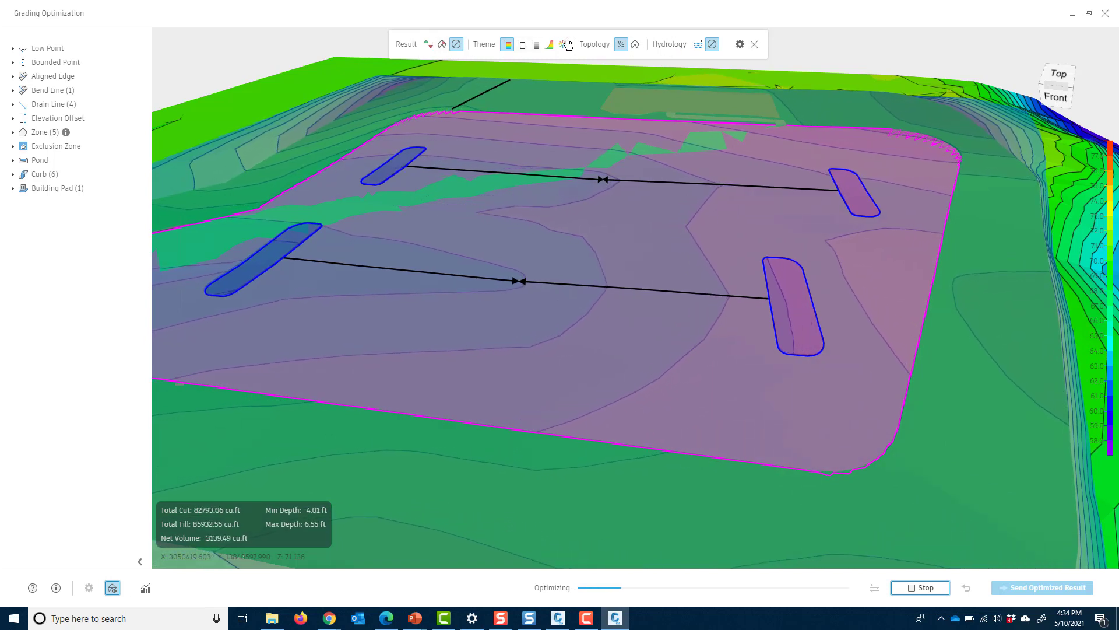
click(697, 45)
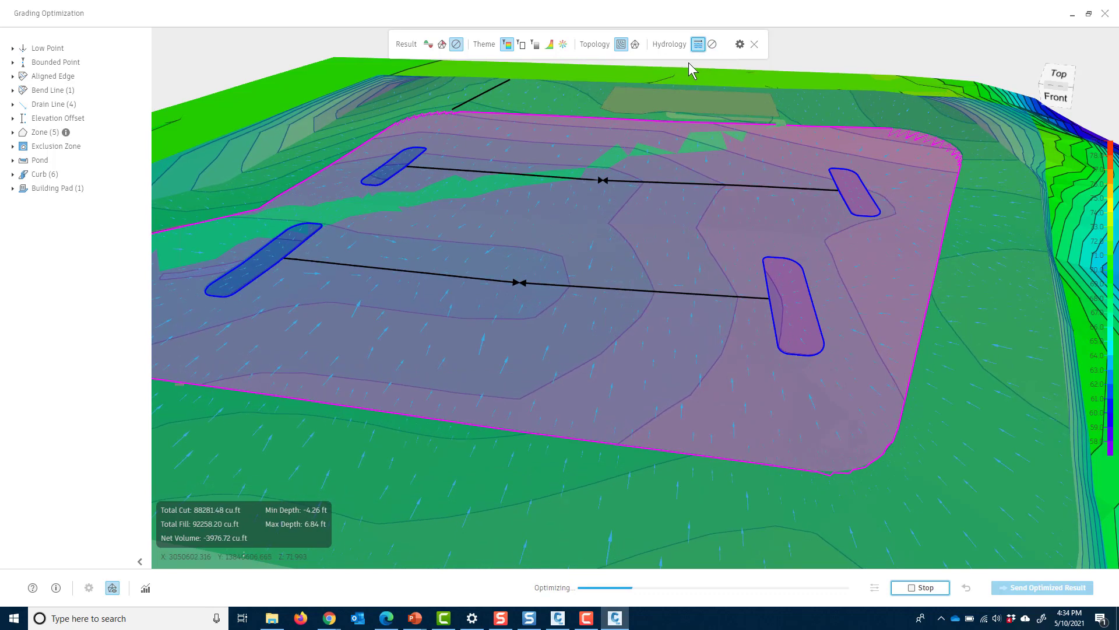
- View the parking lot surface with the slope theme and the slope-direction theme
scroll(641, 230, up, 2)
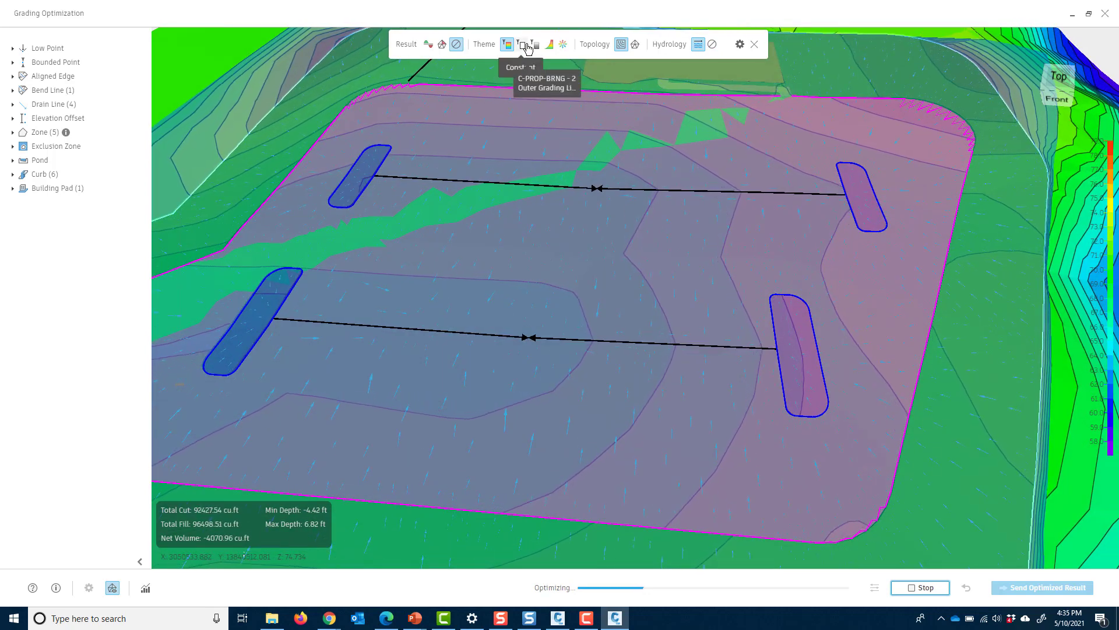
click(551, 49)
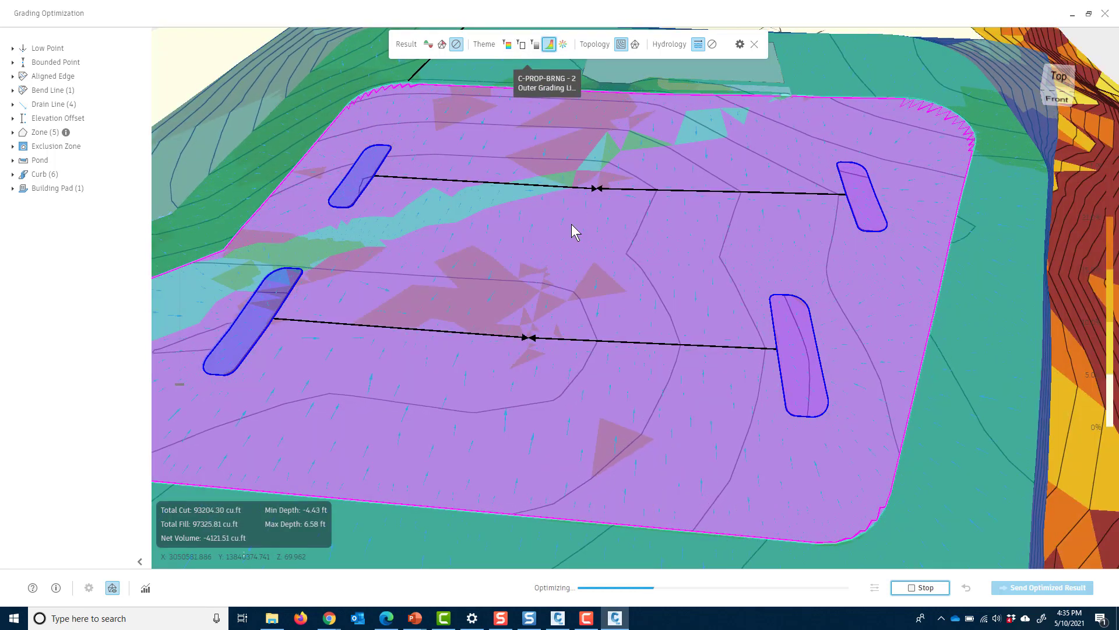
click(564, 45)
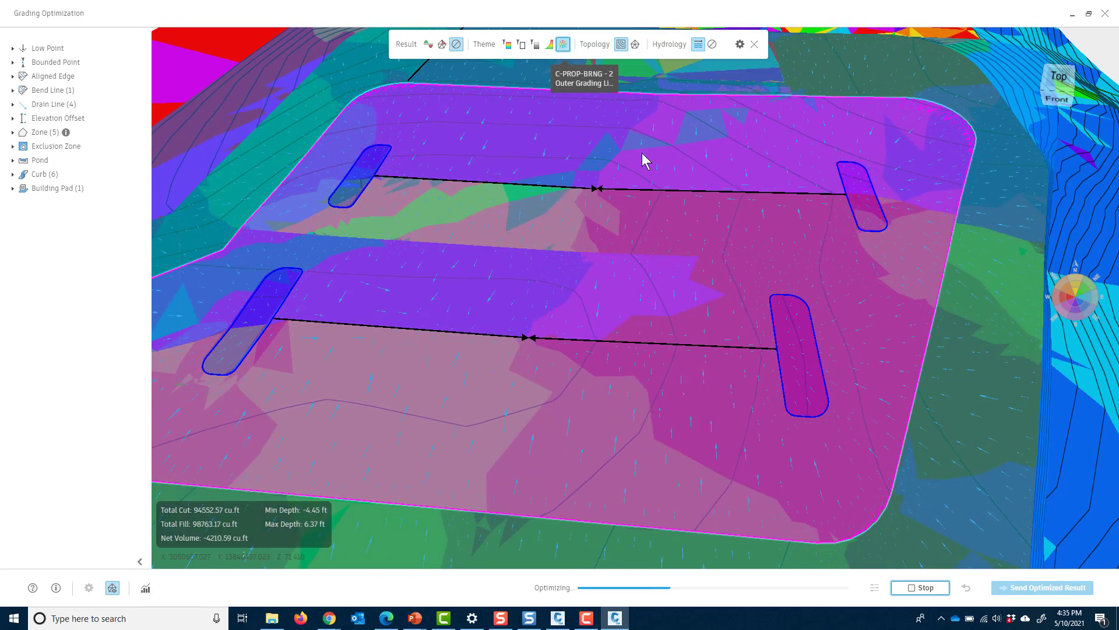
- Switch the result display to cut and fill depth colouring and inspect the raised island and surrounding flow arrows up close
click(429, 46)
shift+middle_drag(370, 377, 679, 365)
shift+middle_drag(576, 343, 547, 370)
scroll(566, 243, up, 4)
scroll(584, 307, up, 4)
mouse_move(584, 307)
shift+middle_down()
mouse_move(527, 310)
mouse_move(589, 288)
shift+middle_up()
scroll(728, 291, up, 3)
middle_drag(1038, 247, 542, 310)
scroll(665, 292, up, 3)
scroll(548, 288, down, 3)
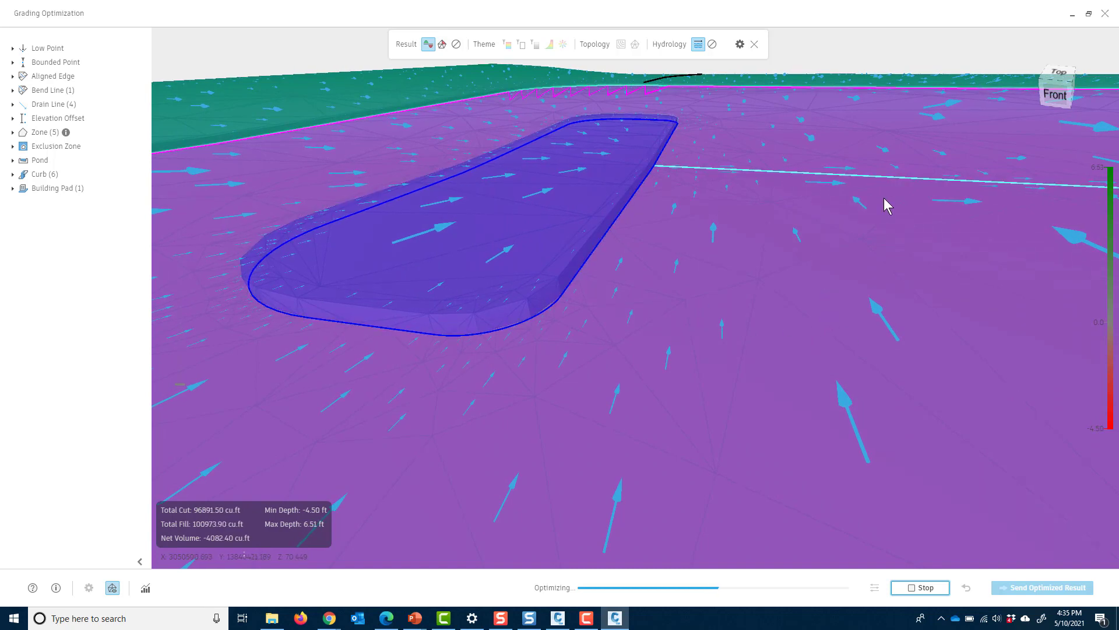
drag(709, 211, 797, 276)
scroll(883, 279, down, 3)
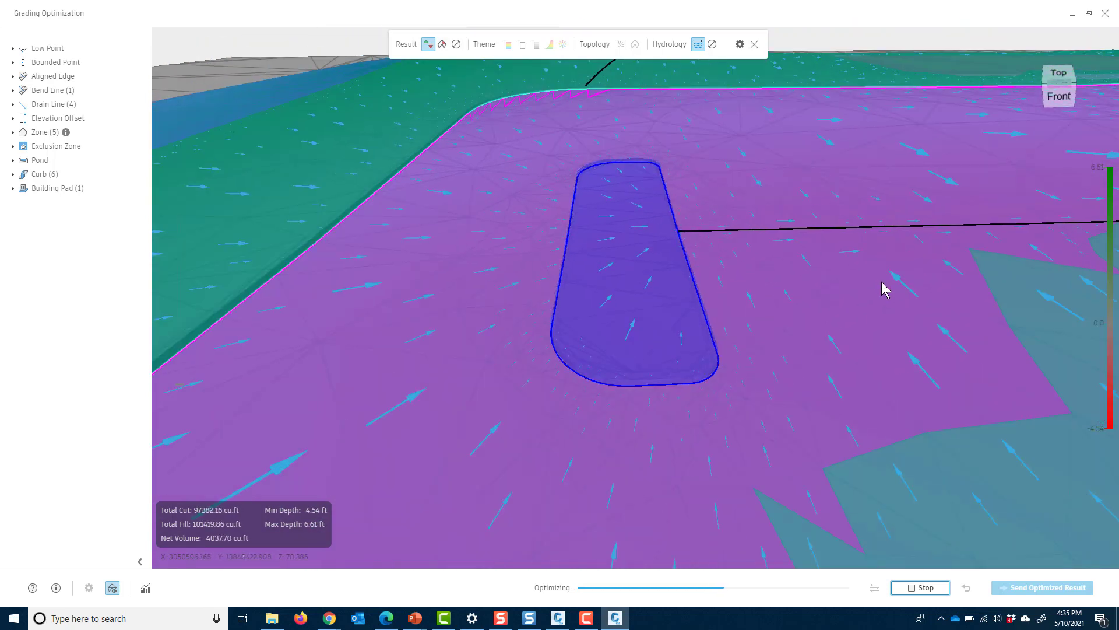
- Examine the feasibility, volume and terrain smoothness curves in the Convergence Plots
click(146, 589)
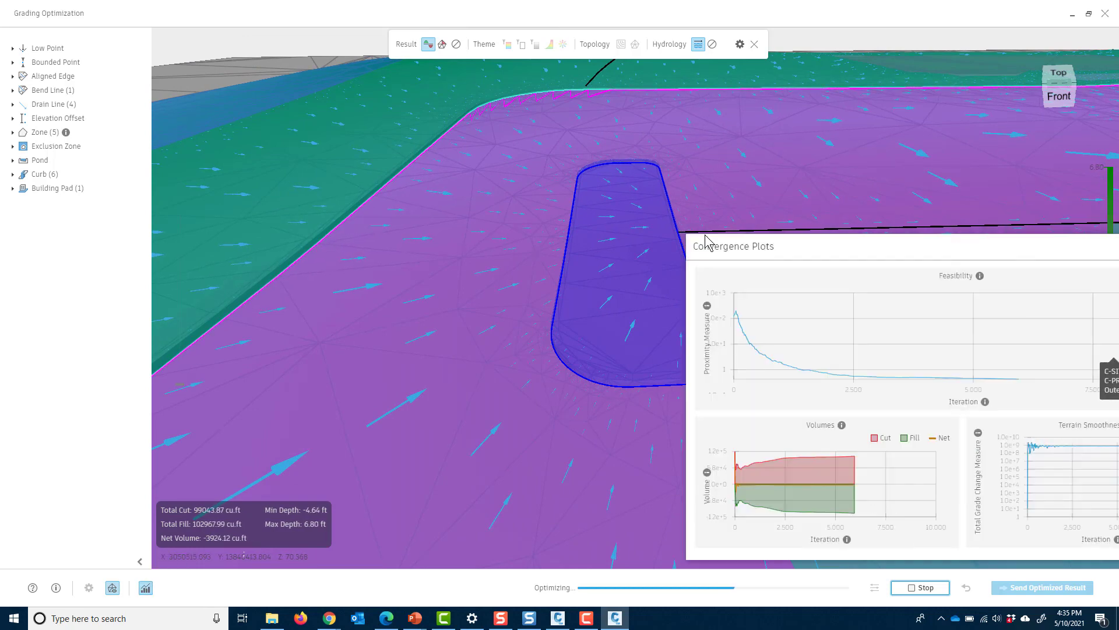
drag(767, 245, 482, 176)
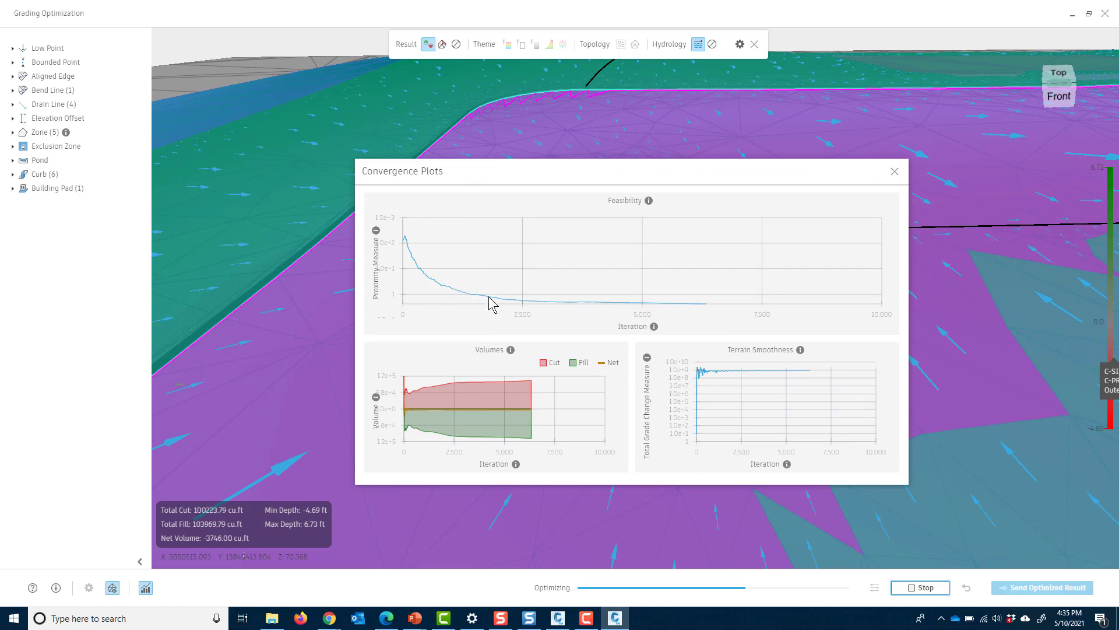
mouse_move(711, 313)
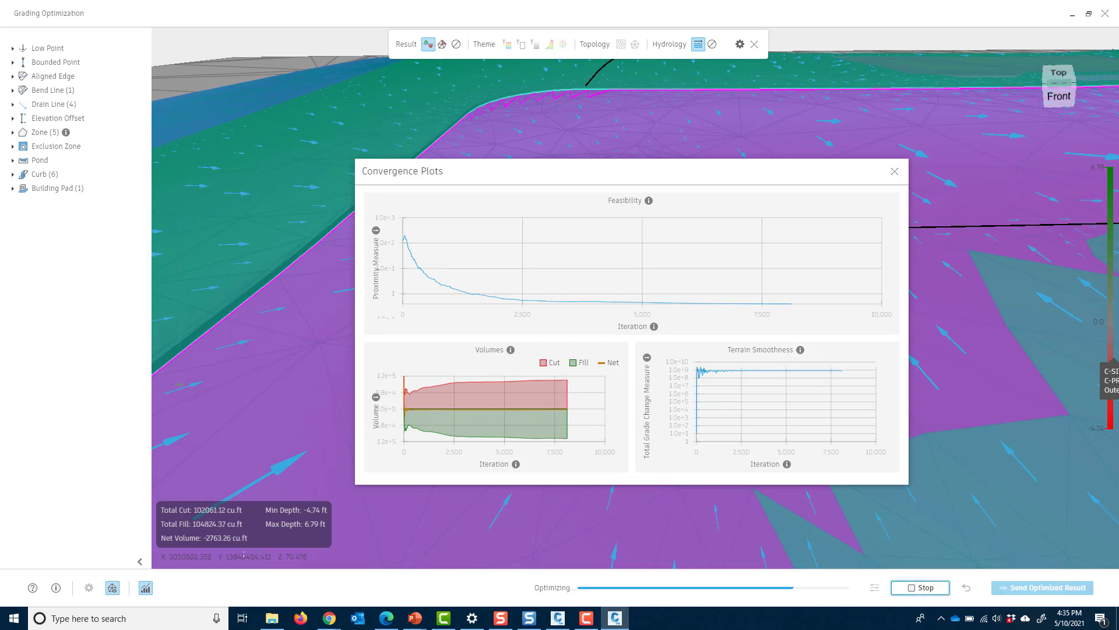
click(898, 174)
- Inspect the building pad, sidewalk and island areas of the optimized surface, and reopen the Convergence Plots to review the completed run
drag(623, 341, 847, 343)
middle_drag(847, 343, 327, 522)
middle_drag(725, 356, 583, 490)
scroll(670, 348, up, 4)
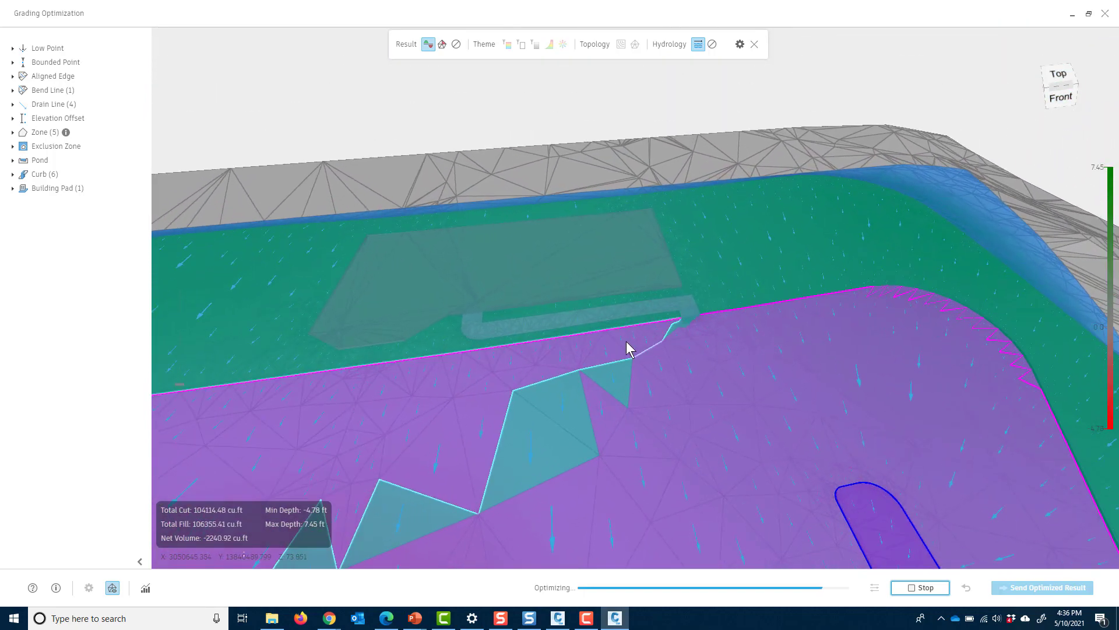
middle_drag(650, 410, 757, 464)
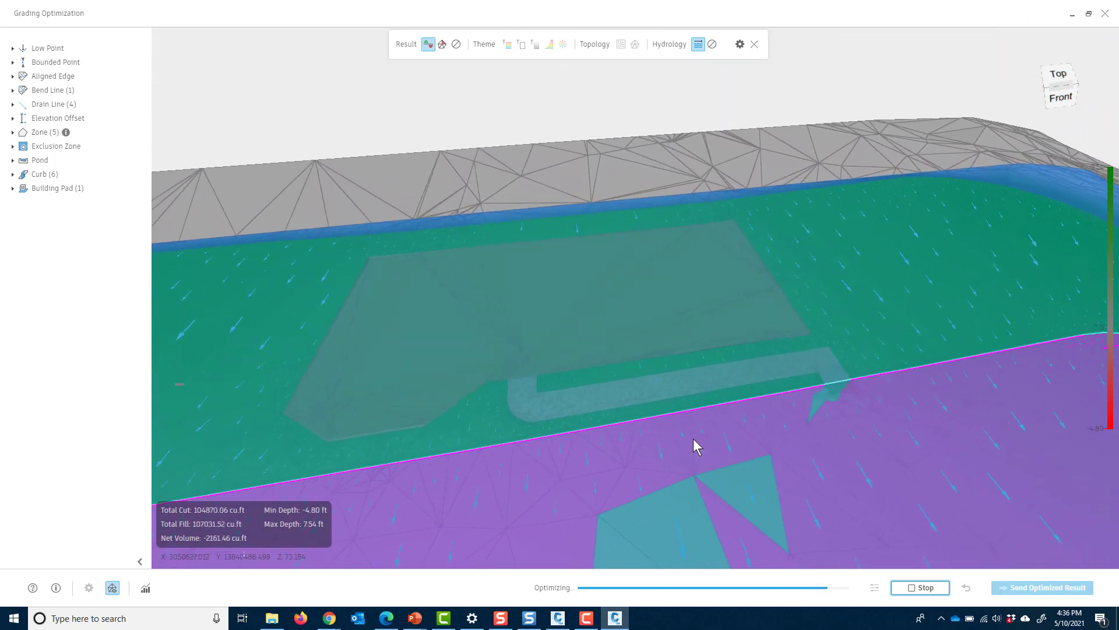
drag(702, 449, 644, 418)
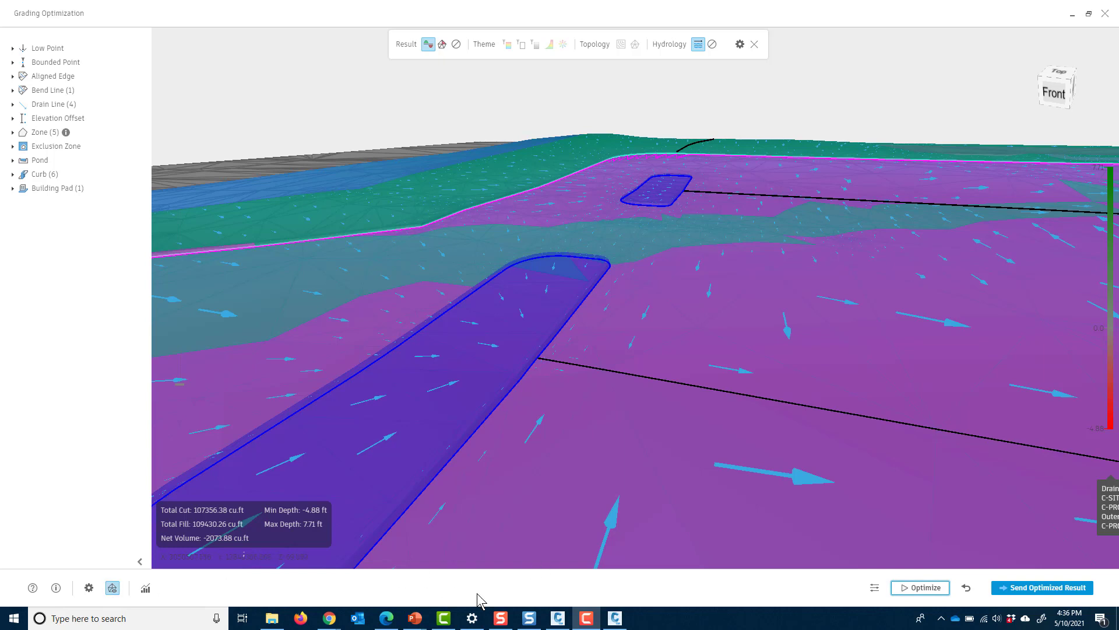
click(145, 587)
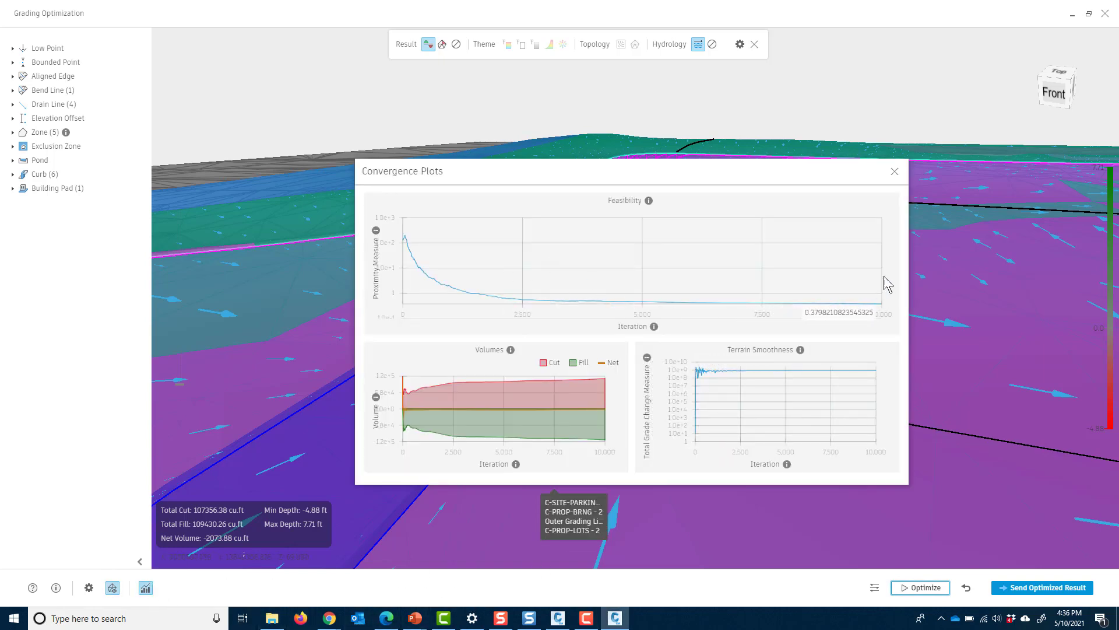
- Send the optimized result to the drawing as a new surface with the Slope Banding (2D) style, and dismiss the event log
click(897, 170)
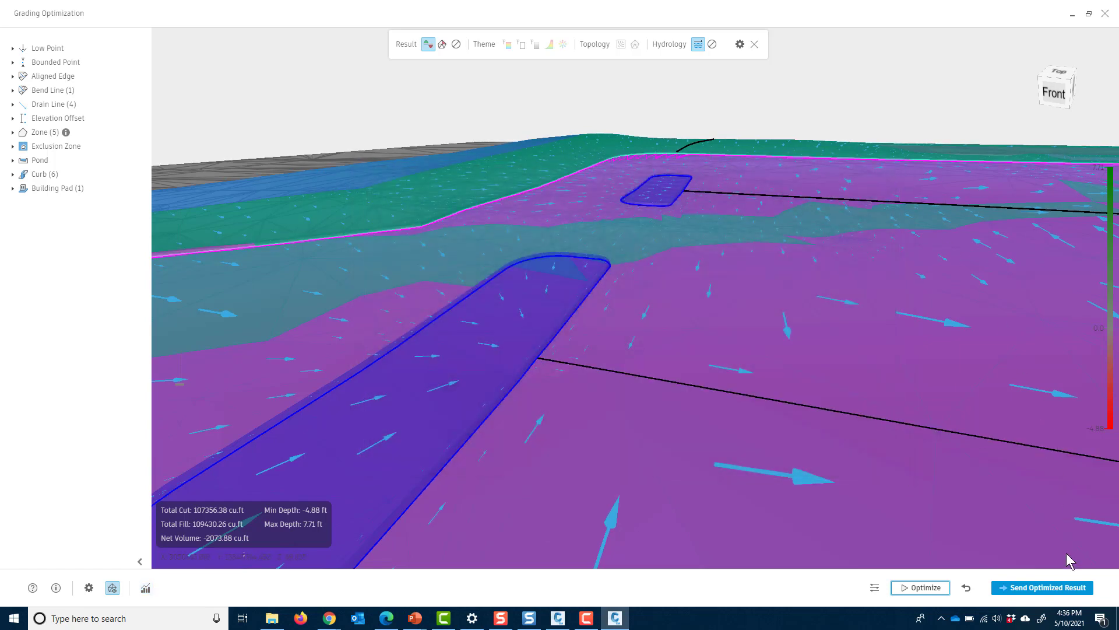
click(1041, 587)
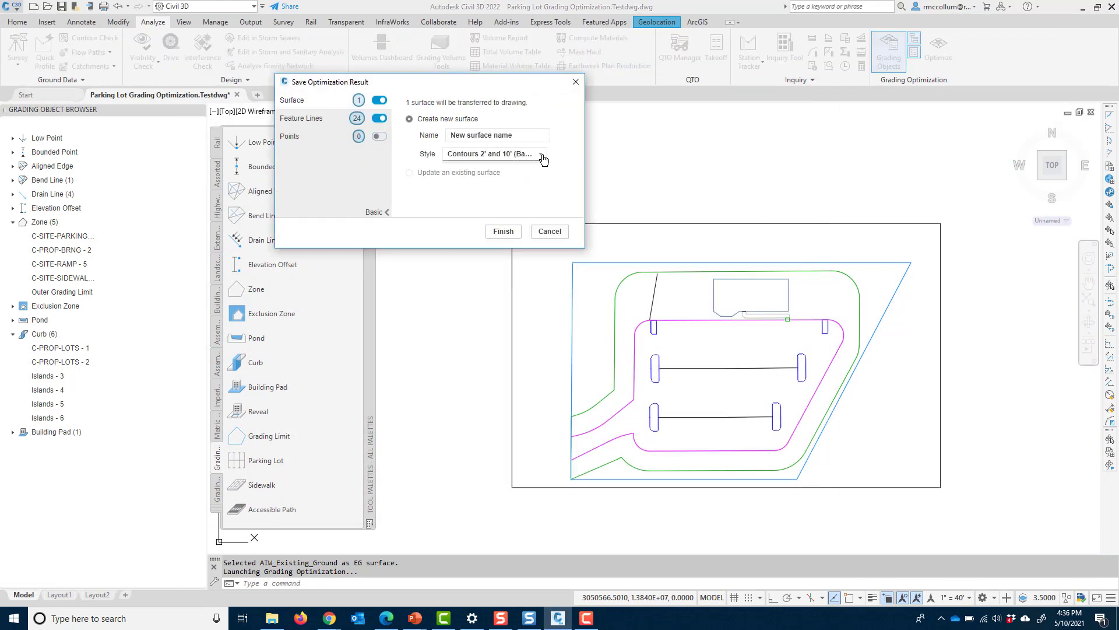
click(541, 154)
scroll(537, 177, down, 3)
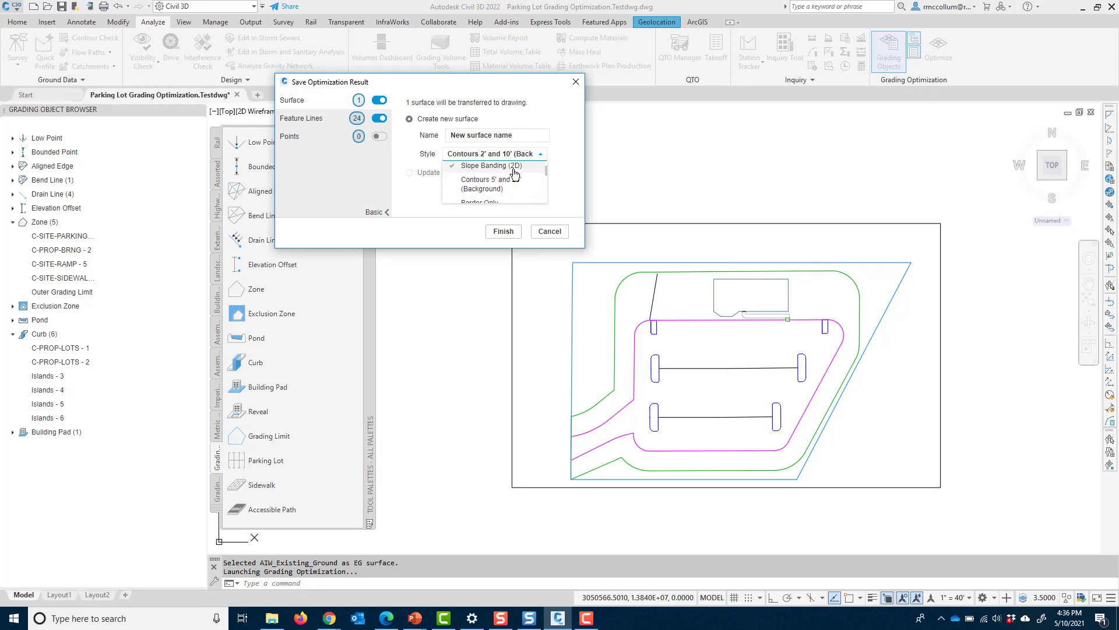
click(514, 166)
click(530, 135)
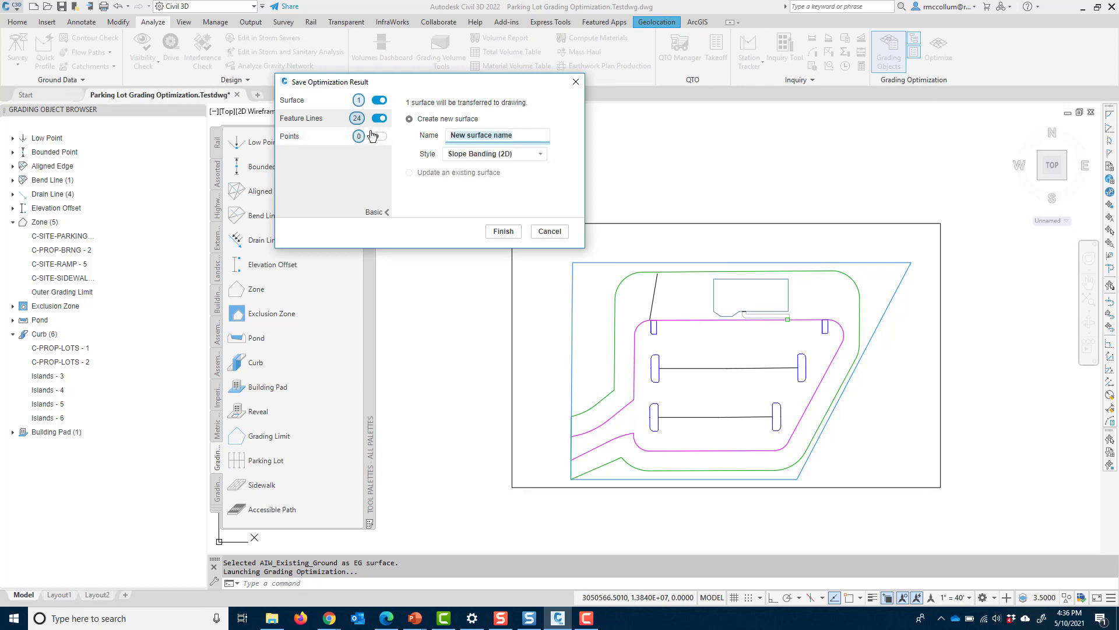
click(503, 231)
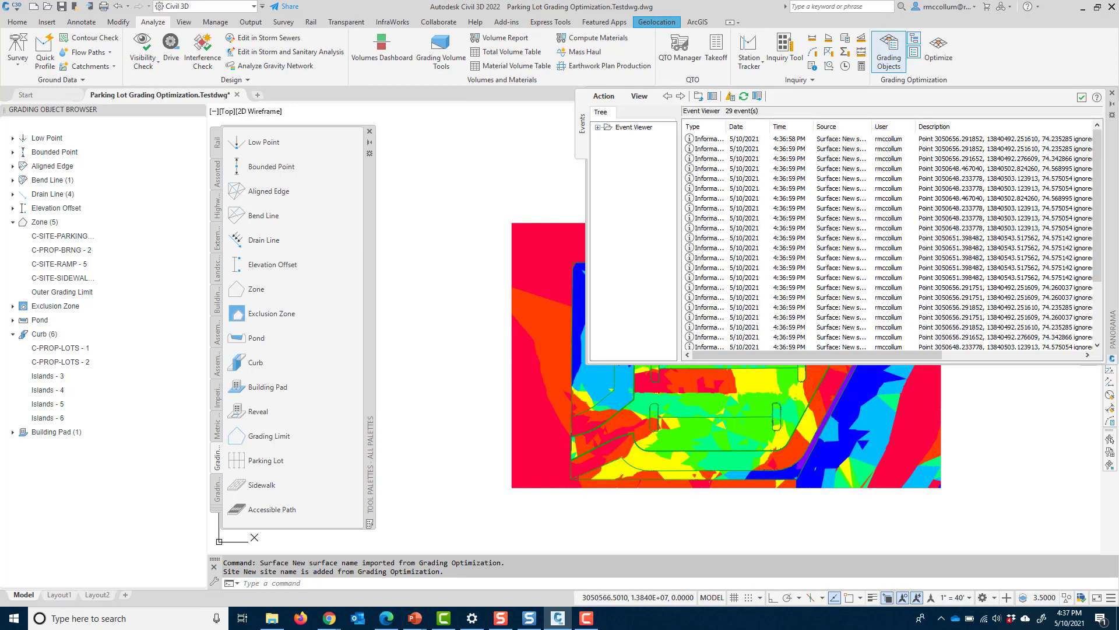
click(1081, 97)
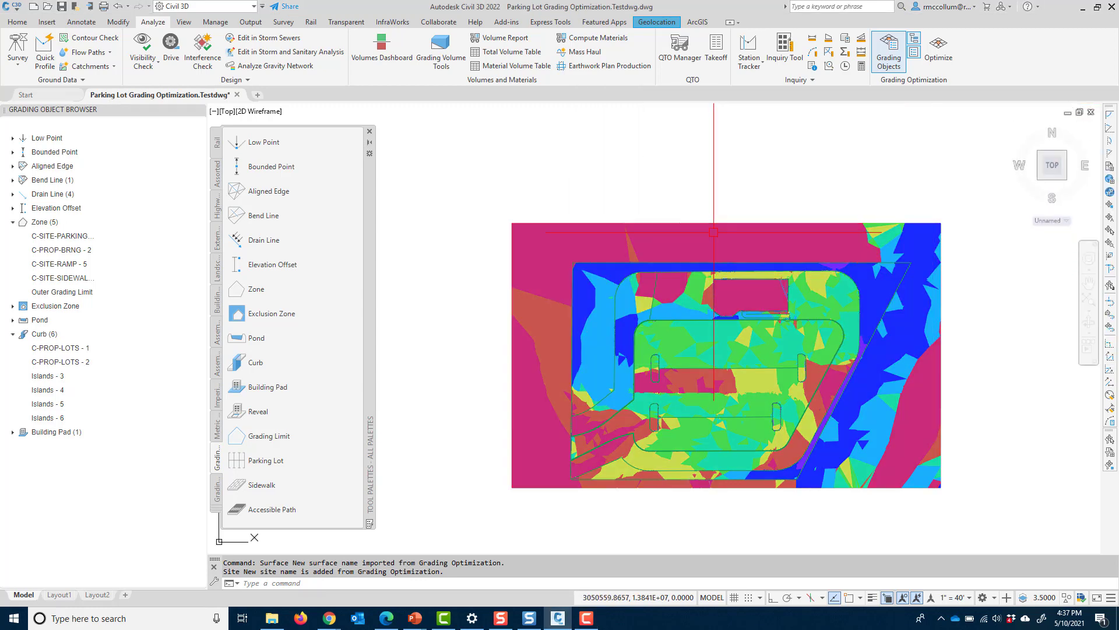
- Open the imported surface in the Object Viewer and examine the parking lot, islands and building pad in 3D
click(714, 232)
right_click(718, 240)
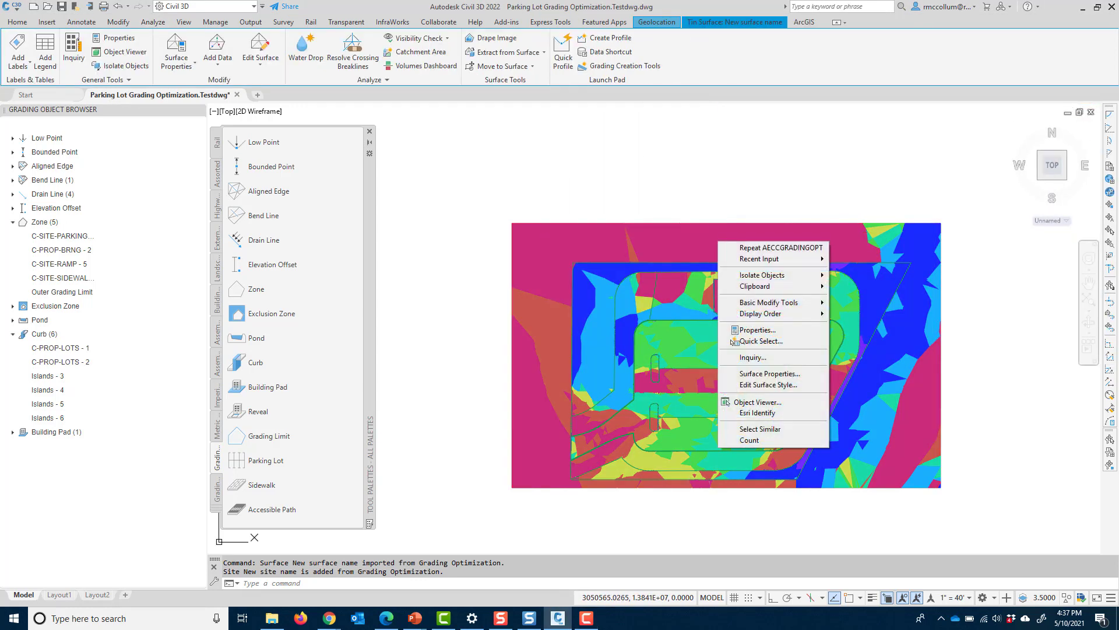
click(752, 402)
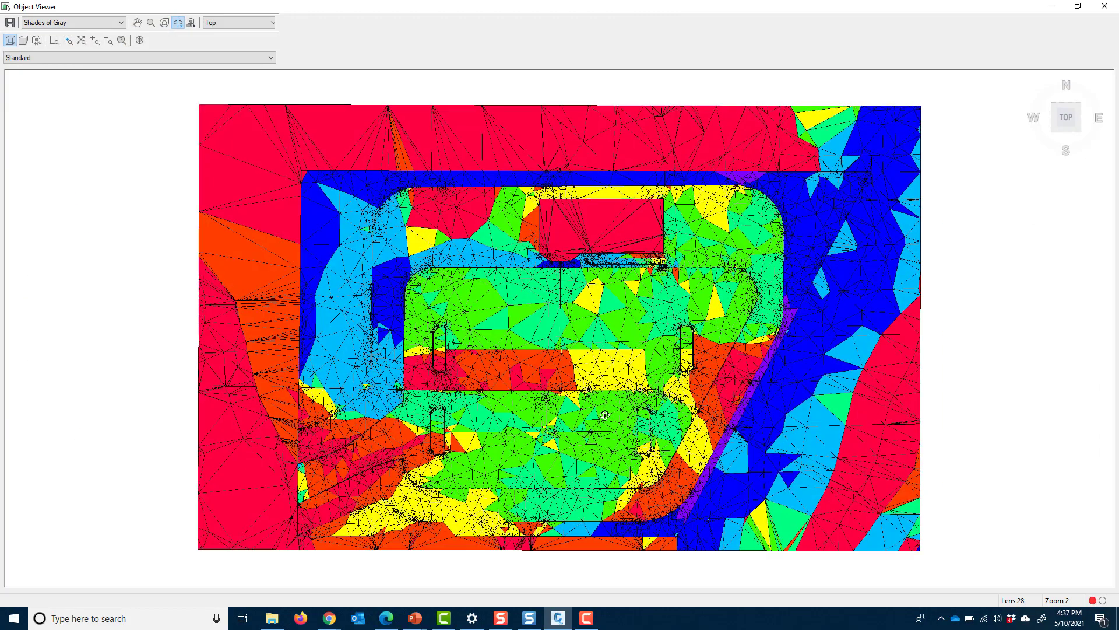
mouse_move(519, 478)
mouse_down()
mouse_move(536, 413)
mouse_move(503, 374)
mouse_move(567, 317)
mouse_up()
scroll(535, 413, up, 4)
middle_drag(566, 317, 584, 425)
drag(580, 416, 586, 380)
middle_drag(601, 328, 595, 423)
drag(594, 424, 608, 370)
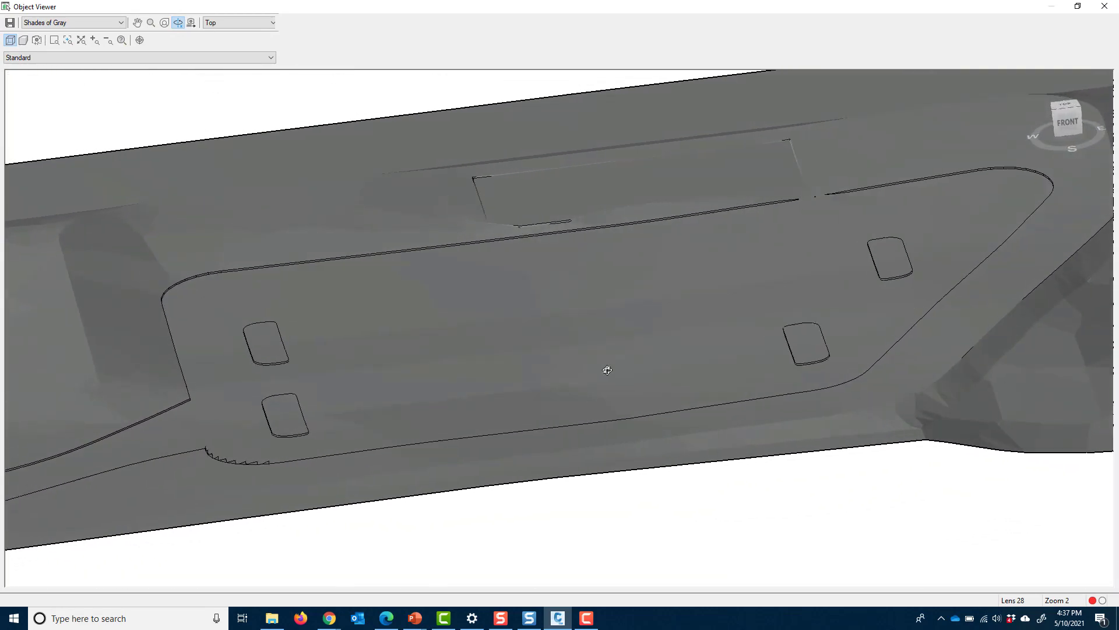